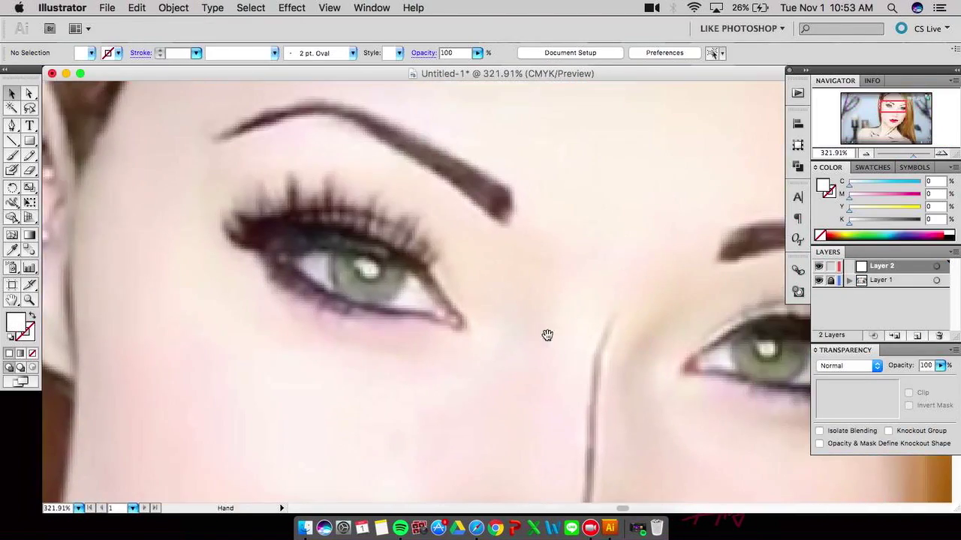
Trace the first eye's upper lash spikes and lid line in green with the Pen tool
{"action": "key", "text": "p"}
{"action": "left_click", "coordinate": [451, 304]}
{"action": "left_click", "coordinate": [420, 265]}
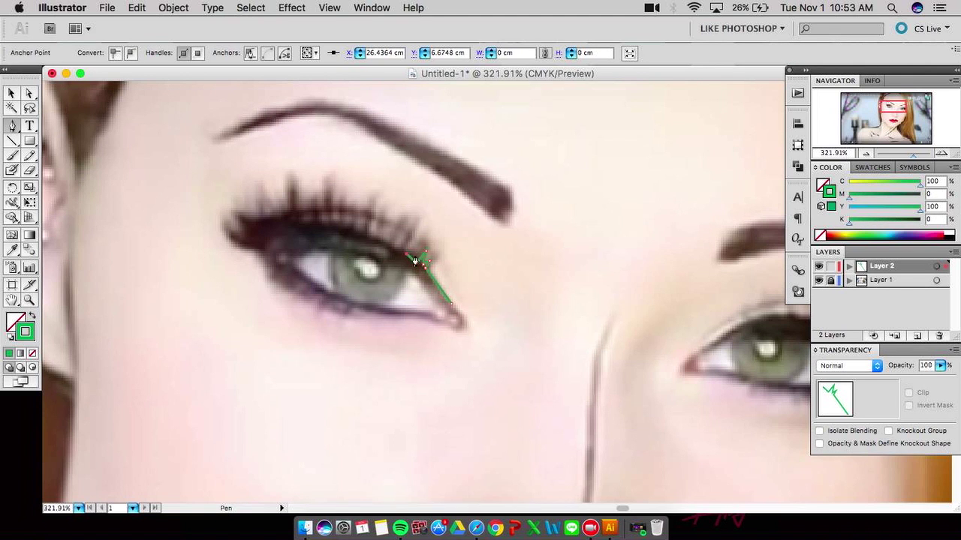
{"action": "left_click", "coordinate": [409, 259]}
{"action": "left_click", "coordinate": [409, 232]}
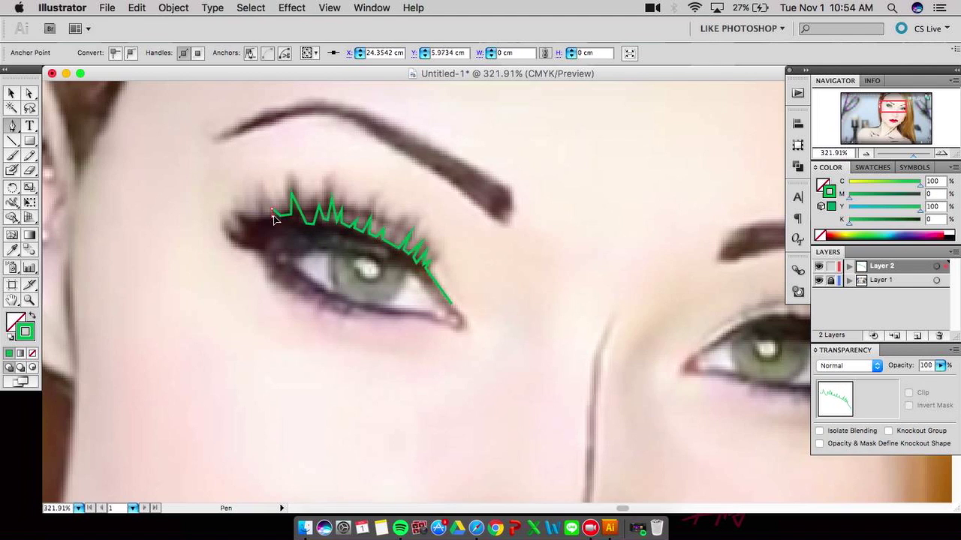
{"action": "left_click", "coordinate": [328, 249]}
{"action": "left_click", "coordinate": [329, 271]}
{"action": "left_click", "coordinate": [335, 295]}
Outline the first eye's white and its lower lid out to the outer corner
{"action": "left_click", "coordinate": [453, 305]}
{"action": "left_click", "coordinate": [307, 266]}
{"action": "left_click", "coordinate": [430, 302]}
{"action": "left_click", "coordinate": [433, 308]}
{"action": "left_click", "coordinate": [255, 246]}
{"action": "left_click", "coordinate": [272, 277]}
{"action": "left_click", "coordinate": [300, 294]}
{"action": "left_click", "coordinate": [431, 321]}
{"action": "left_click", "coordinate": [460, 325]}
{"action": "left_click", "coordinate": [441, 311]}
{"action": "left_click", "coordinate": [541, 362], "text": "super"}
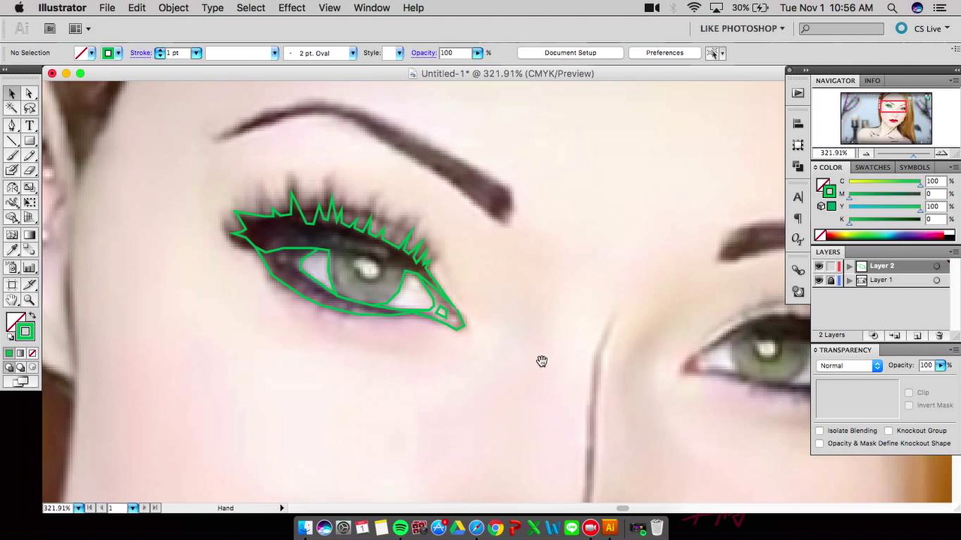
{"action": "left_click_drag", "start_coordinate": [541, 361], "coordinate": [528, 367]}
Outline the first eye's iris highlight and the small shape below it
{"action": "key", "text": "a"}
{"action": "key", "text": "p"}
{"action": "left_click", "coordinate": [322, 263]}
{"action": "left_click", "coordinate": [350, 268]}
{"action": "left_click", "coordinate": [370, 302], "text": "super"}
{"action": "left_click", "coordinate": [341, 279]}
{"action": "left_click", "coordinate": [373, 284]}
{"action": "left_click", "coordinate": [307, 245], "text": "super"}
{"action": "scroll", "coordinate": [337, 252], "scroll_direction": "right", "scroll_amount": 2}
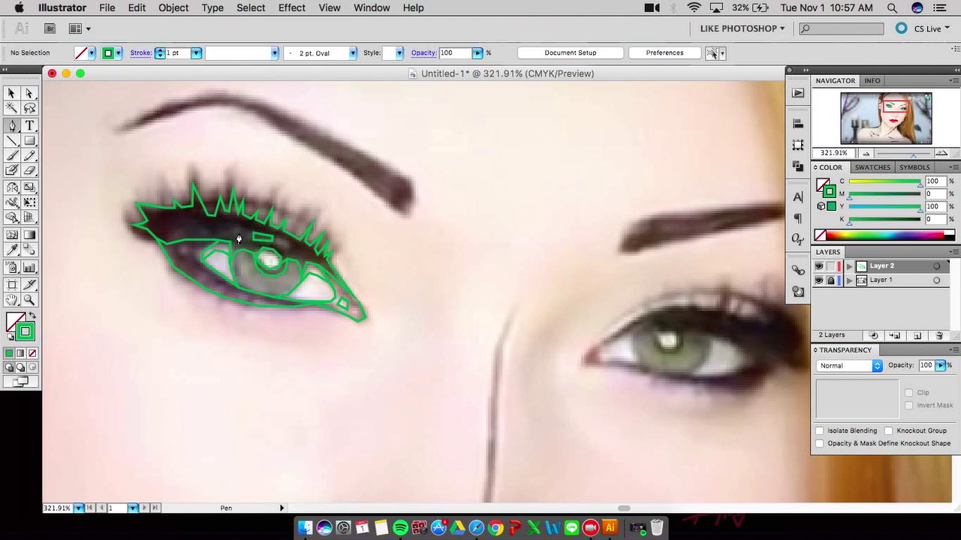
{"action": "scroll", "coordinate": [207, 273], "scroll_direction": "right", "scroll_amount": 10}
{"action": "scroll", "coordinate": [206, 272], "scroll_direction": "down", "scroll_amount": 2}
{"action": "key", "text": "p"}
{"action": "scroll", "coordinate": [301, 278], "scroll_direction": "left", "scroll_amount": 5}
{"action": "scroll", "coordinate": [323, 289], "scroll_direction": "right", "scroll_amount": 3}
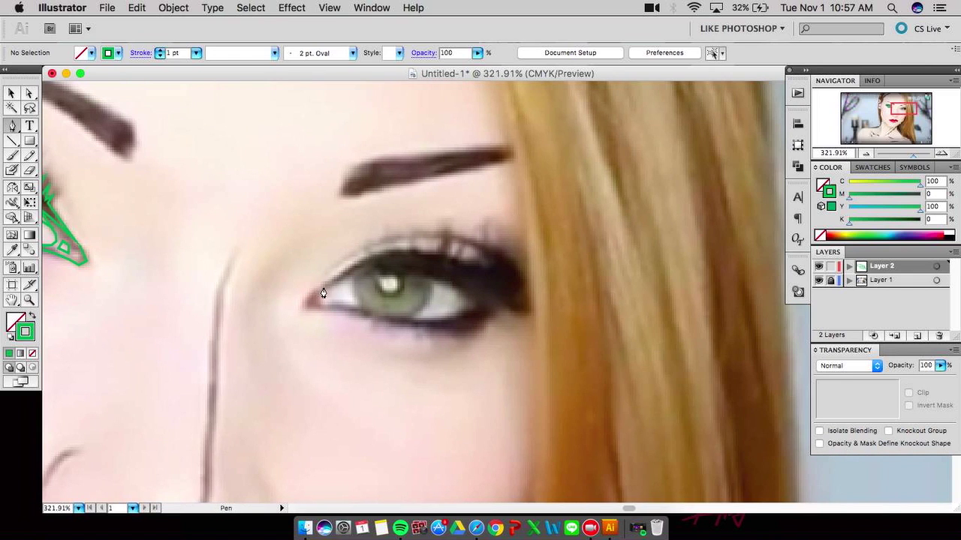
Trace the second eye's upper and lower eyelids
{"action": "left_click", "coordinate": [323, 285]}
{"action": "left_click", "coordinate": [368, 257]}
{"action": "left_click", "coordinate": [449, 234]}
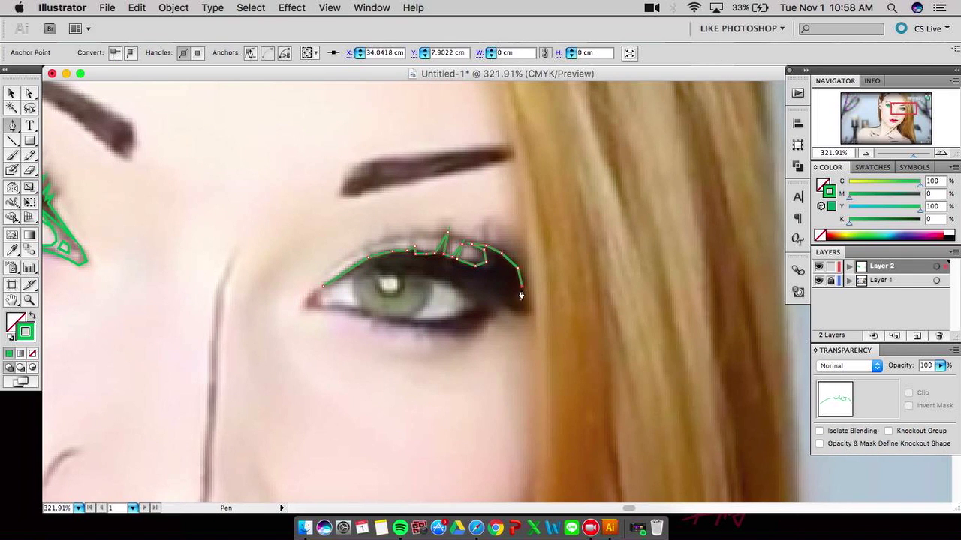
{"action": "left_click", "coordinate": [344, 291], "text": "super"}
{"action": "left_click", "coordinate": [363, 309]}
{"action": "left_click", "coordinate": [344, 305]}
{"action": "left_click", "coordinate": [323, 306]}
{"action": "left_click", "coordinate": [307, 302]}
Outline the second eye's lower lash line, extending it to the outer corner
{"action": "left_click", "coordinate": [325, 291]}
{"action": "left_click", "coordinate": [322, 315], "text": "super"}
{"action": "left_click", "coordinate": [330, 306]}
{"action": "left_click", "coordinate": [367, 317]}
{"action": "left_click", "coordinate": [401, 326]}
{"action": "left_click", "coordinate": [499, 319]}
{"action": "left_click", "coordinate": [465, 285], "text": "super"}
{"action": "left_click", "coordinate": [421, 240]}
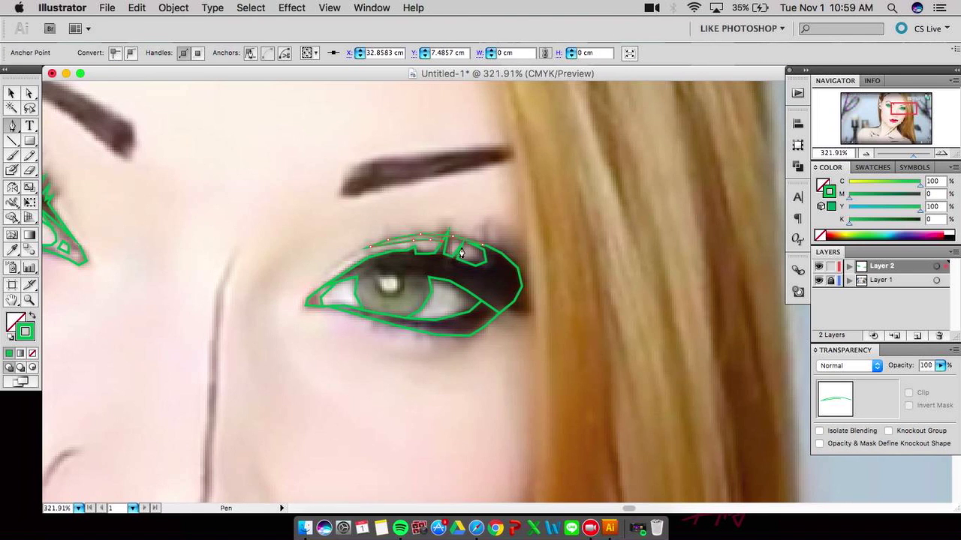
{"action": "left_click", "coordinate": [466, 251], "text": "super"}
{"action": "left_click", "coordinate": [469, 255]}
Outline the second iris and its highlight
{"action": "left_click", "coordinate": [480, 225], "text": "super"}
{"action": "left_click", "coordinate": [384, 274]}
{"action": "left_click", "coordinate": [421, 226], "text": "super"}
{"action": "left_click", "coordinate": [367, 281]}
{"action": "left_click", "coordinate": [402, 300]}
{"action": "left_click", "coordinate": [434, 306], "text": "super"}
{"action": "scroll", "coordinate": [420, 304], "scroll_direction": "left", "scroll_amount": 5}
{"action": "left_click", "coordinate": [488, 276]}
{"action": "left_click", "coordinate": [575, 287], "text": "super"}
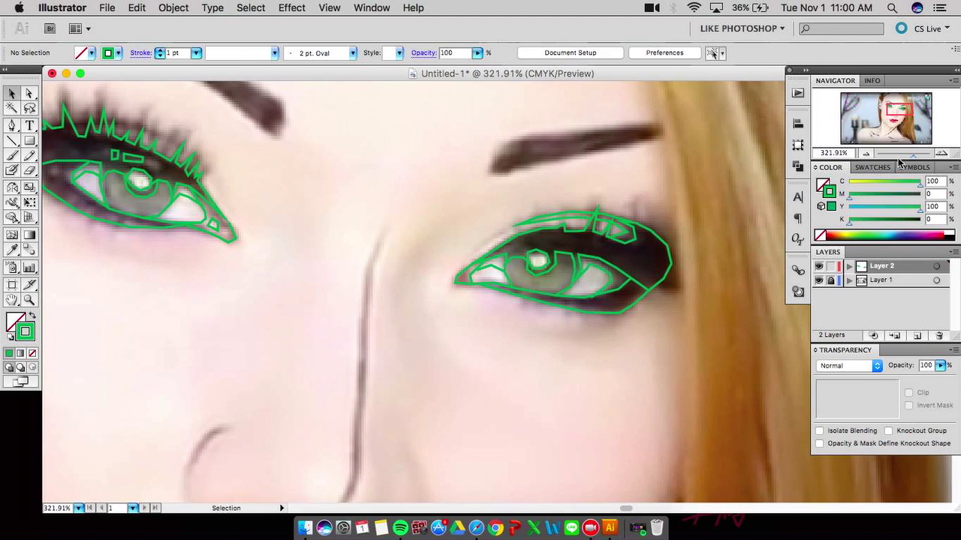
{"action": "scroll", "coordinate": [121, 235], "scroll_direction": "up", "scroll_amount": 4}
{"action": "scroll", "coordinate": [121, 236], "scroll_direction": "left", "scroll_amount": 5}
Add extra lash spikes and a short straight lash stroke to the first eye
{"action": "left_click", "coordinate": [114, 209]}
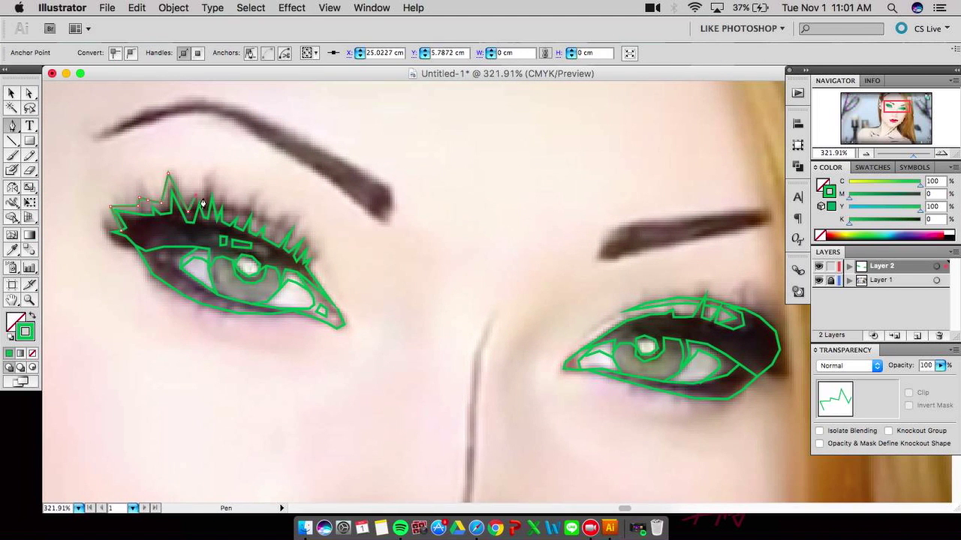
{"action": "left_click", "coordinate": [393, 265], "text": "super"}
{"action": "key", "text": "backslash"}
{"action": "left_click_drag", "start_coordinate": [179, 208], "coordinate": [199, 208]}
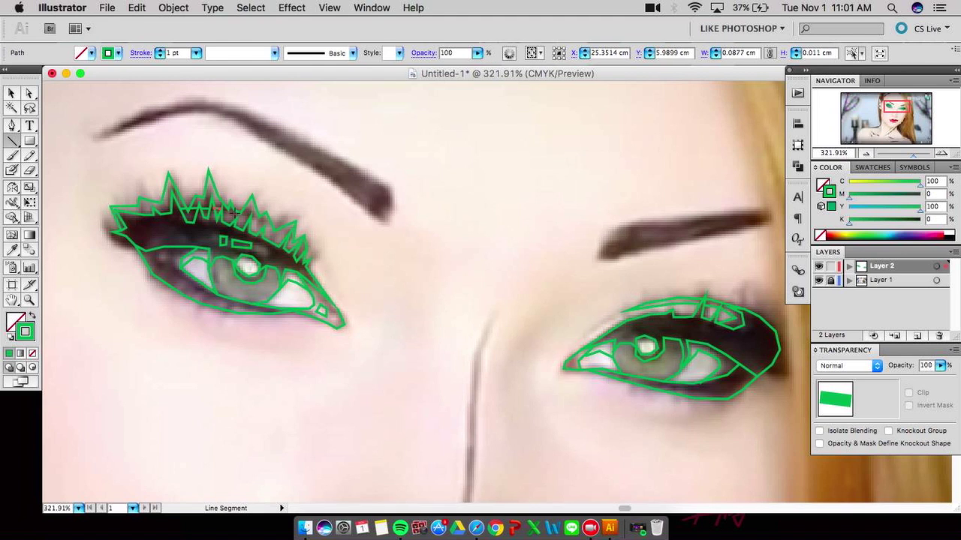
{"action": "left_click", "coordinate": [425, 223], "text": "super"}
Outline the first eyebrow from its curved tip along its length, closing the path
{"action": "key", "text": "p"}
{"action": "left_click", "coordinate": [379, 221]}
{"action": "left_click_drag", "start_coordinate": [390, 196], "coordinate": [362, 177]}
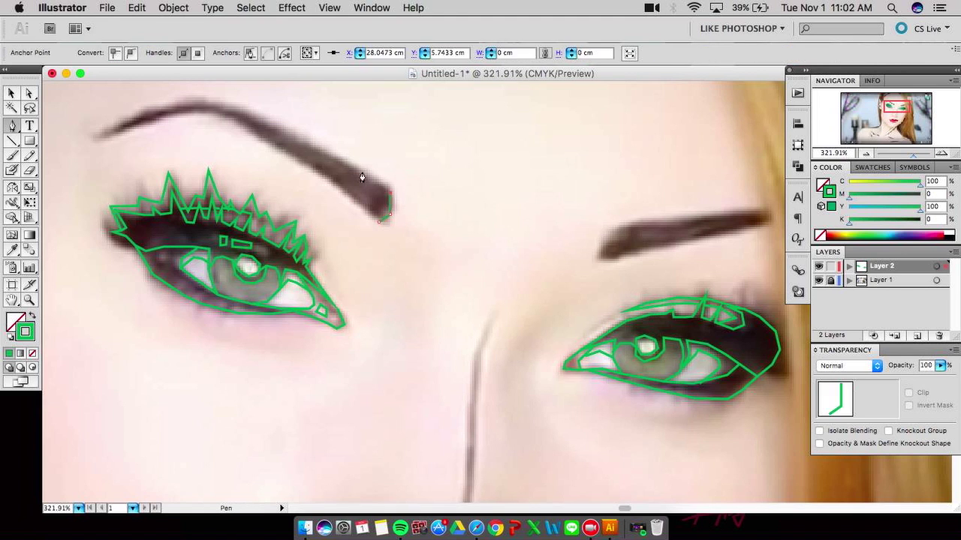
{"action": "left_click", "coordinate": [231, 105]}
{"action": "left_click", "coordinate": [205, 100]}
{"action": "left_click", "coordinate": [169, 108]}
{"action": "left_click", "coordinate": [140, 115]}
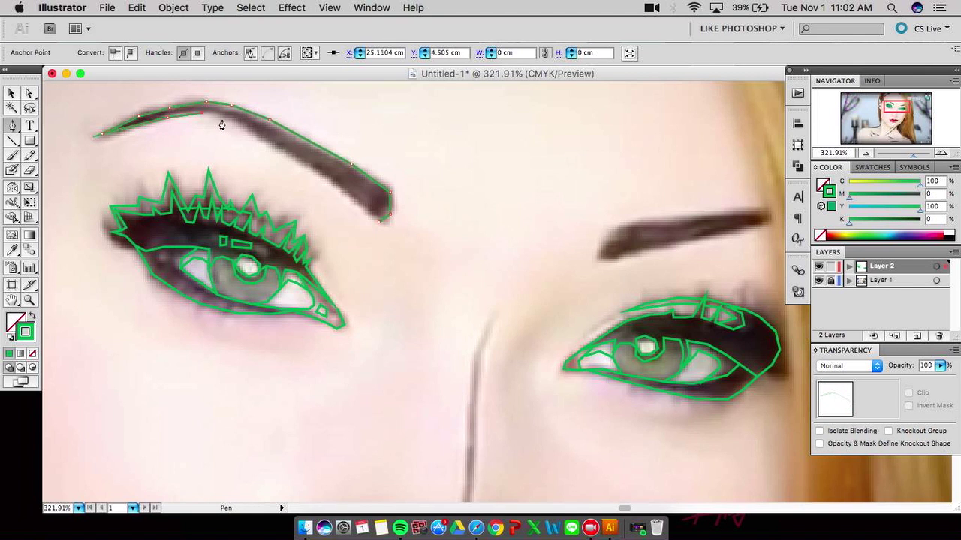
{"action": "left_click", "coordinate": [380, 222]}
{"action": "scroll", "coordinate": [387, 229], "scroll_direction": "right", "scroll_amount": 5}
Start the second eyebrow outline and trace a small shape under the second eye
{"action": "left_click", "coordinate": [389, 222]}
{"action": "left_click", "coordinate": [403, 191]}
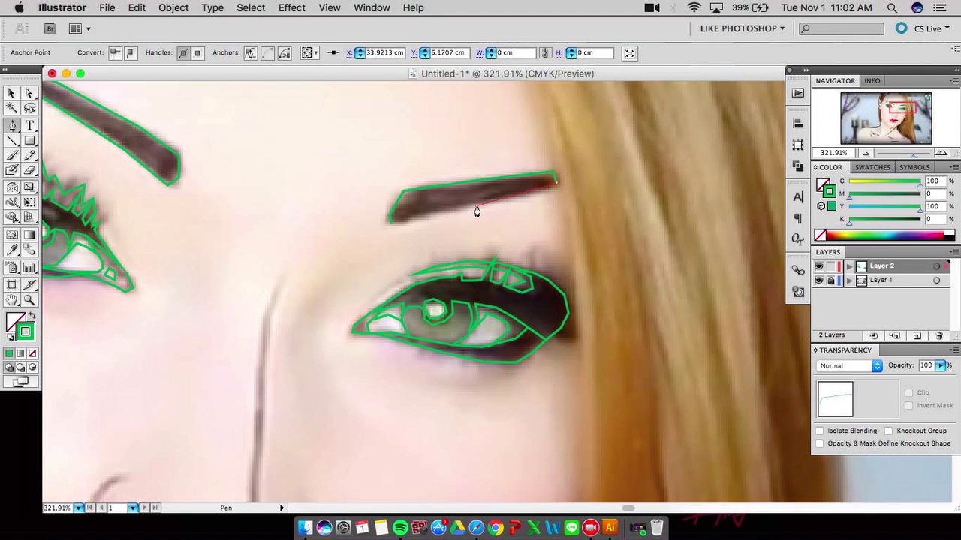
{"action": "scroll", "coordinate": [481, 203], "scroll_direction": "down", "scroll_amount": 3}
{"action": "left_click", "coordinate": [238, 238], "text": "super"}
{"action": "left_click", "coordinate": [538, 215]}
{"action": "left_click", "coordinate": [519, 217]}
{"action": "left_click", "coordinate": [498, 214]}
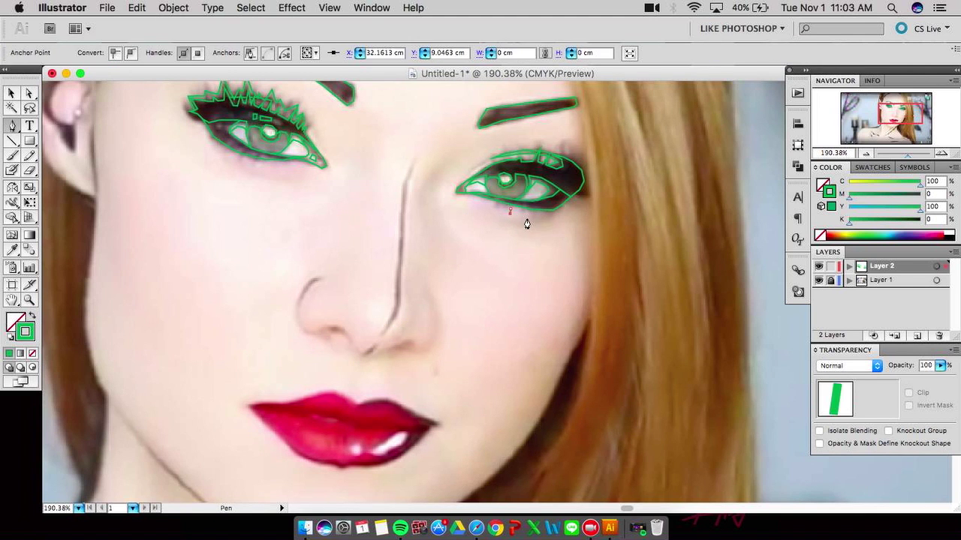
Outline the small closed shape under the first eye
{"action": "left_click", "coordinate": [523, 221], "text": "super"}
{"action": "left_click", "coordinate": [268, 165]}
{"action": "left_click", "coordinate": [283, 166]}
{"action": "left_click", "coordinate": [268, 166]}
{"action": "scroll", "coordinate": [515, 330], "scroll_direction": "up", "scroll_amount": 3}
{"action": "scroll", "coordinate": [488, 338], "scroll_direction": "left", "scroll_amount": 5}
Outline both nostrils
{"action": "left_click", "coordinate": [390, 361]}
{"action": "left_click", "coordinate": [418, 363]}
{"action": "left_click", "coordinate": [392, 369]}
{"action": "left_click", "coordinate": [480, 401], "text": "super"}
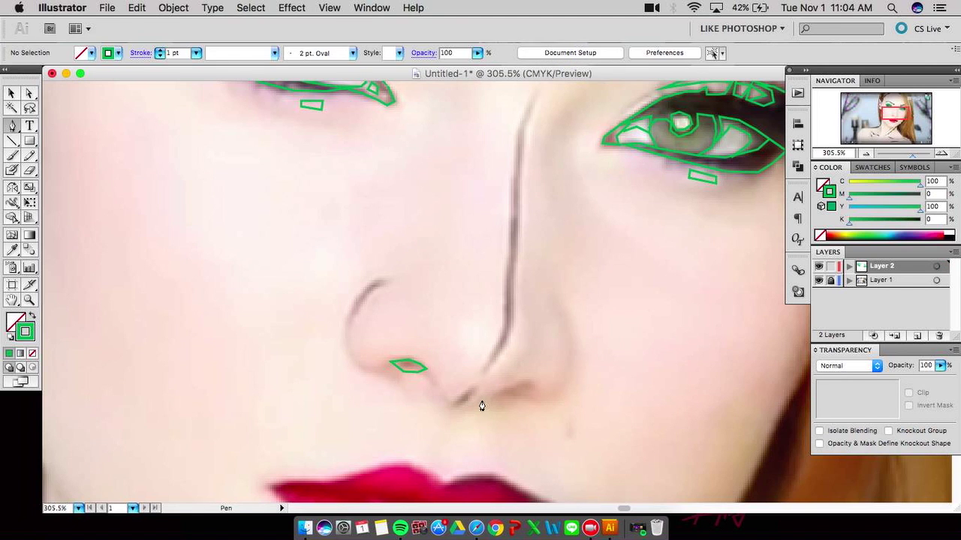
{"action": "left_click", "coordinate": [497, 391]}
{"action": "left_click", "coordinate": [524, 386]}
{"action": "left_click", "coordinate": [497, 391]}
{"action": "left_click", "coordinate": [371, 363], "text": "super"}
Trace the lower edge of the nose
{"action": "left_click", "coordinate": [354, 343]}
{"action": "left_click", "coordinate": [363, 355]}
{"action": "left_click", "coordinate": [379, 356]}
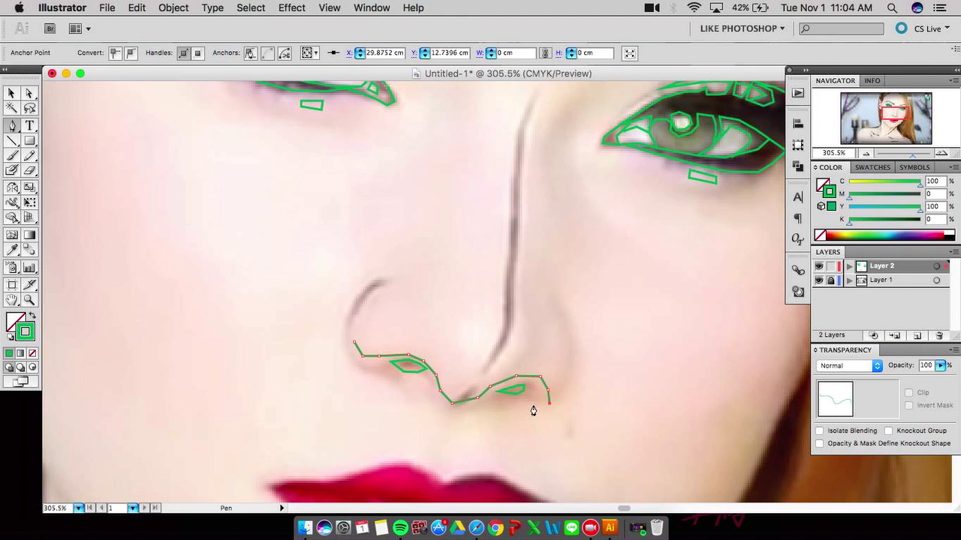
{"action": "left_click", "coordinate": [451, 405]}
{"action": "left_click", "coordinate": [428, 401], "text": "super"}
{"action": "left_click", "coordinate": [379, 366], "text": "super"}
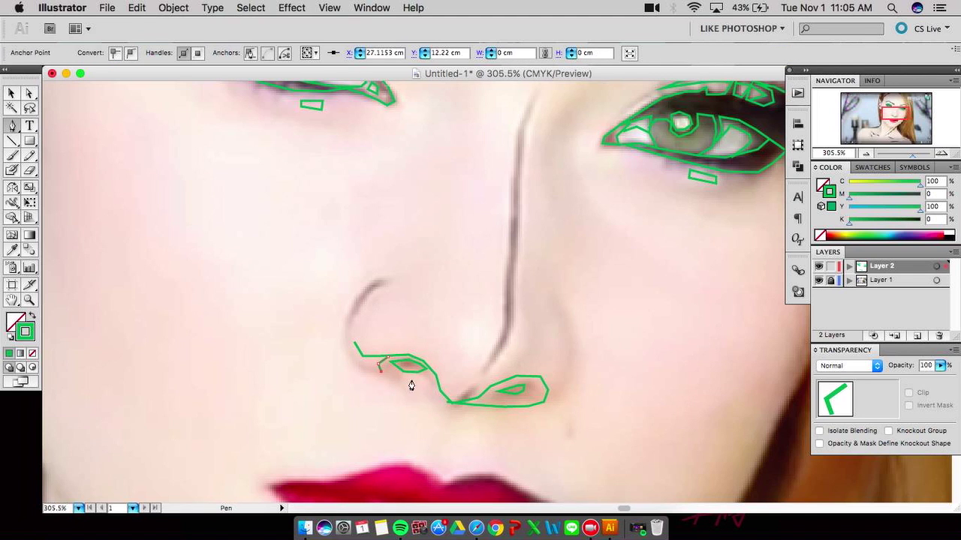
{"action": "scroll", "coordinate": [488, 392], "scroll_direction": "up", "scroll_amount": 2}
{"action": "scroll", "coordinate": [487, 391], "scroll_direction": "right", "scroll_amount": 2}
Trace the curved line up the side of the nose toward the eyebrow
{"action": "left_click", "coordinate": [418, 435]}
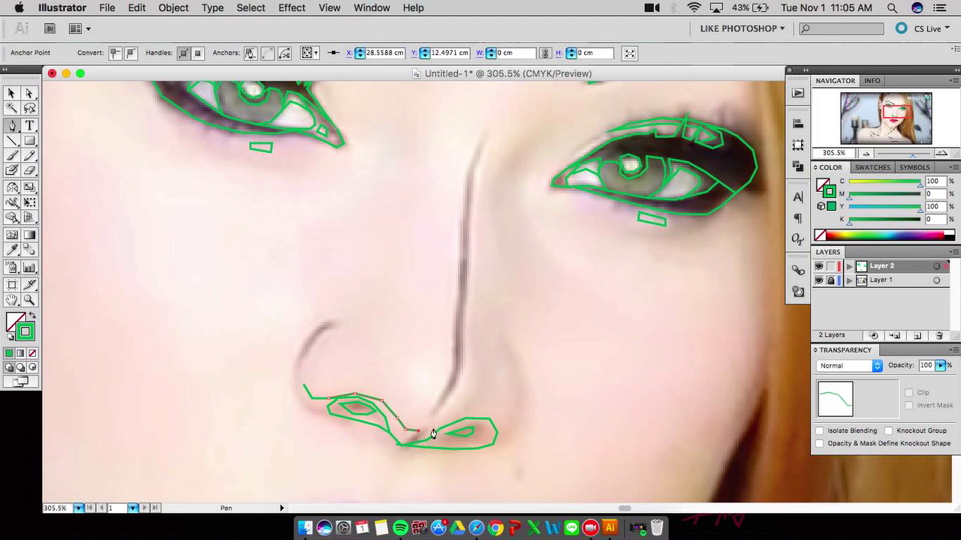
{"action": "left_click", "coordinate": [474, 216]}
{"action": "scroll", "coordinate": [475, 217], "scroll_direction": "up", "scroll_amount": 4}
{"action": "scroll", "coordinate": [474, 217], "scroll_direction": "right", "scroll_amount": 3}
{"action": "left_click_drag", "start_coordinate": [416, 314], "coordinate": [444, 233]}
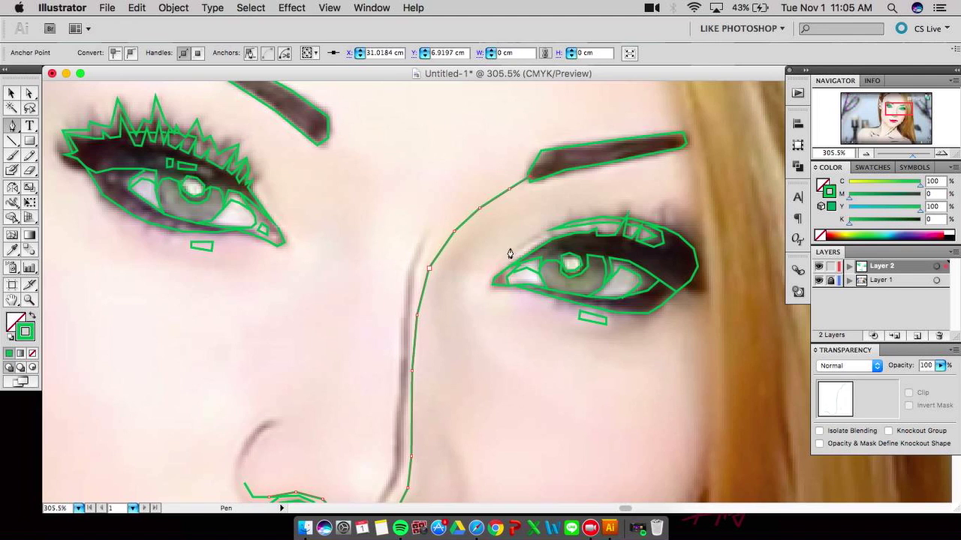
{"action": "left_click", "coordinate": [530, 182], "text": "super"}
{"action": "scroll", "coordinate": [530, 183], "scroll_direction": "down", "scroll_amount": 5}
Add a path along the left nostril and begin the upper-lip outline at its left corner
{"action": "left_click", "coordinate": [424, 306]}
{"action": "left_click", "coordinate": [447, 294]}
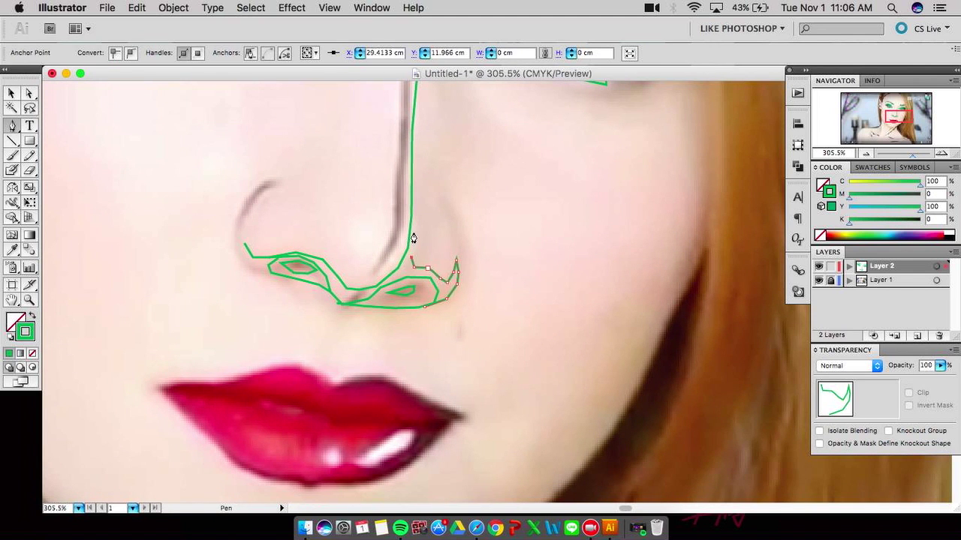
{"action": "left_click", "coordinate": [479, 232], "text": "super"}
{"action": "scroll", "coordinate": [257, 268], "scroll_direction": "down", "scroll_amount": 3}
{"action": "scroll", "coordinate": [451, 271], "scroll_direction": "up", "scroll_amount": 2}
{"action": "left_click", "coordinate": [515, 274]}
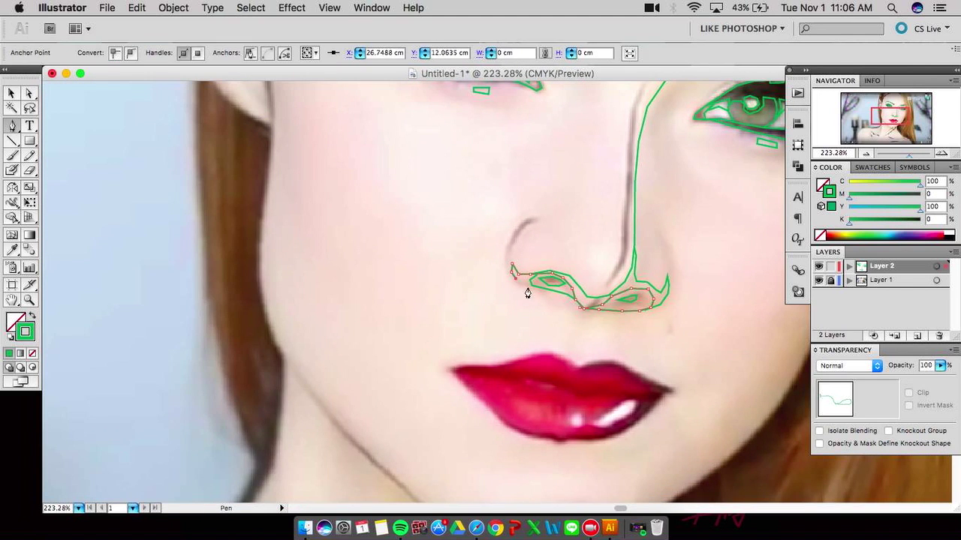
{"action": "left_click", "coordinate": [528, 293], "text": "super"}
{"action": "scroll", "coordinate": [440, 252], "scroll_direction": "up", "scroll_amount": 2}
{"action": "scroll", "coordinate": [637, 322], "scroll_direction": "down", "scroll_amount": 3}
{"action": "left_click", "coordinate": [248, 241]}
{"action": "left_click", "coordinate": [289, 239]}
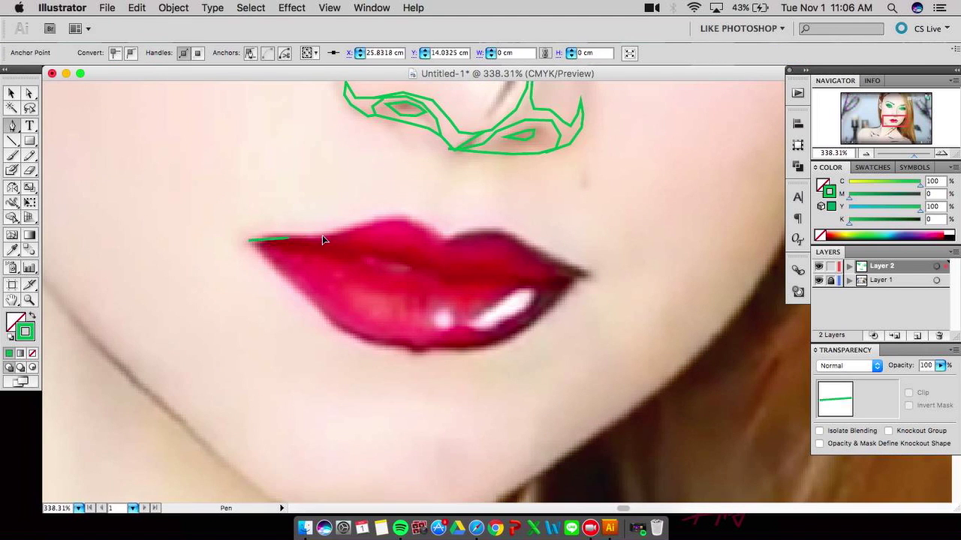
Trace the outer edge of the lips, closing the outline at the left corner
{"action": "left_click", "coordinate": [463, 234]}
{"action": "left_click", "coordinate": [583, 273]}
{"action": "left_click", "coordinate": [541, 318]}
{"action": "left_click", "coordinate": [431, 347]}
{"action": "left_click", "coordinate": [323, 313]}
{"action": "left_click", "coordinate": [249, 241]}
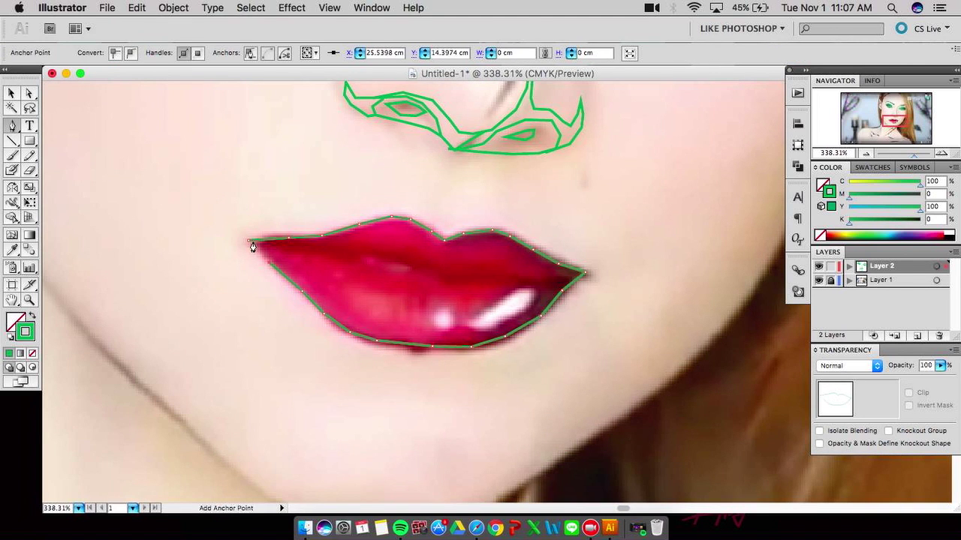
Draw the curved line between the lips and the inner edge of the upper lip
{"action": "left_click", "coordinate": [313, 210], "text": "super"}
{"action": "left_click_drag", "start_coordinate": [321, 237], "coordinate": [363, 255]}
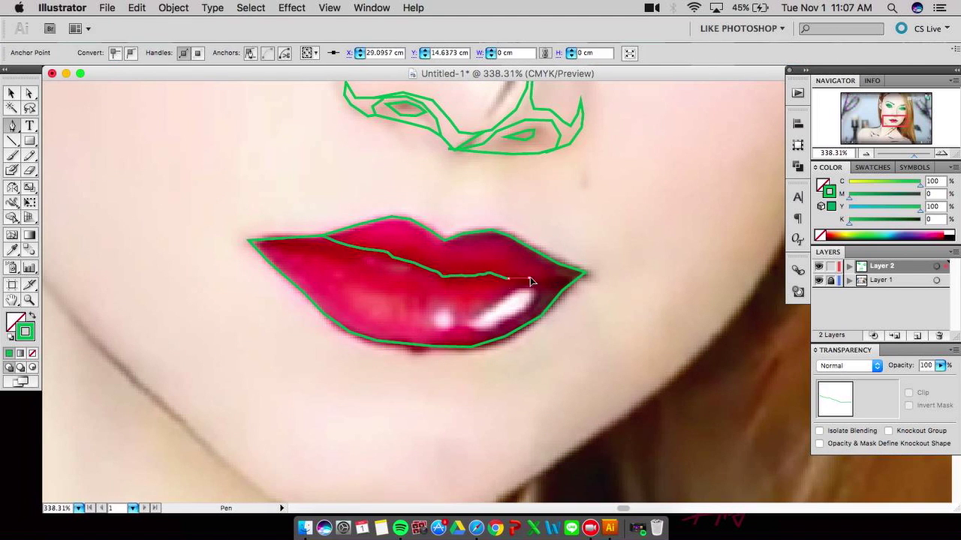
{"action": "left_click", "coordinate": [606, 281], "text": "super"}
{"action": "left_click", "coordinate": [272, 248]}
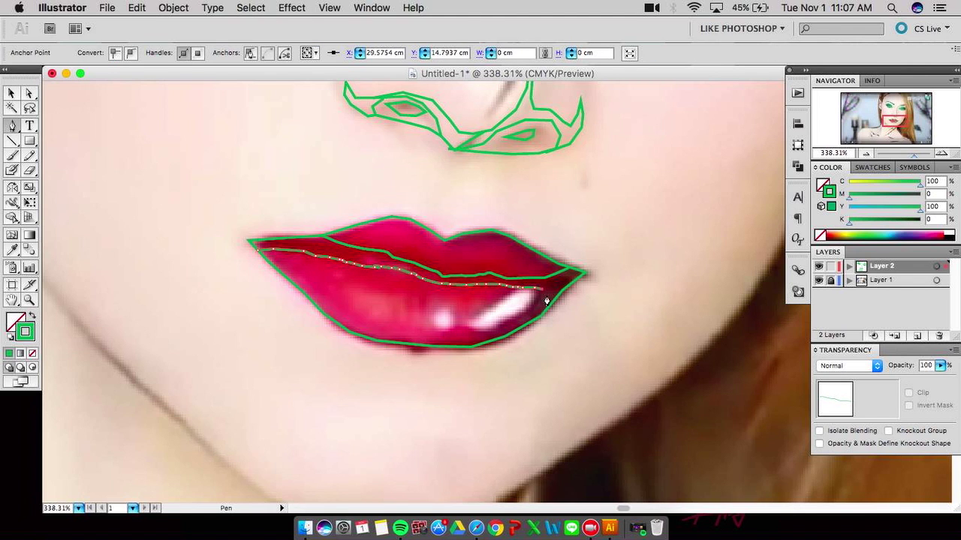
{"action": "left_click", "coordinate": [576, 284]}
{"action": "left_click", "coordinate": [555, 300], "text": "super"}
{"action": "left_click", "coordinate": [531, 292]}
Outline the bright highlight shapes and a small highlight circle on the lower lip
{"action": "left_click", "coordinate": [519, 295]}
{"action": "left_click", "coordinate": [446, 317]}
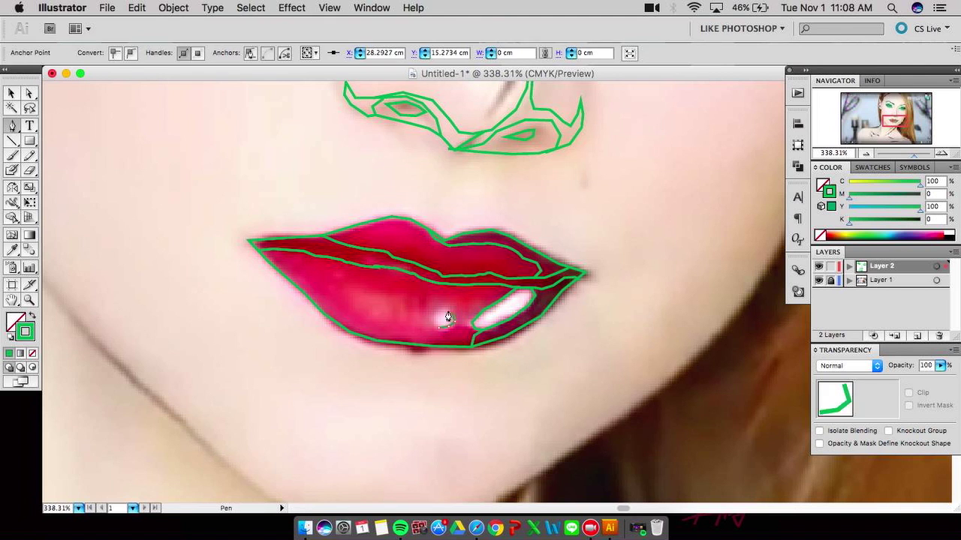
{"action": "left_click", "coordinate": [335, 289]}
{"action": "left_click", "coordinate": [375, 319]}
{"action": "left_click", "coordinate": [406, 323]}
{"action": "left_click", "coordinate": [405, 305]}
{"action": "left_click", "coordinate": [335, 289]}
{"action": "left_click", "coordinate": [406, 366], "text": "super"}
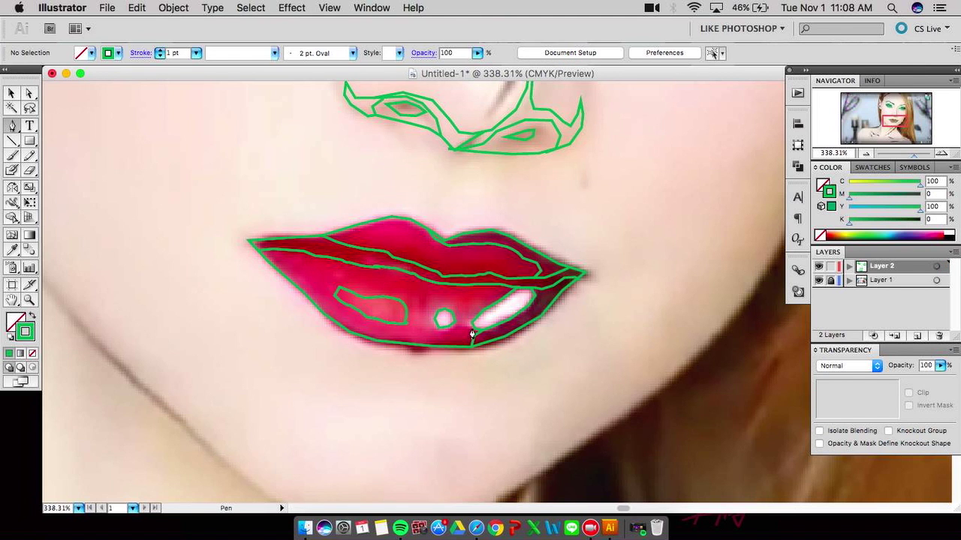
{"action": "left_click", "coordinate": [378, 338]}
{"action": "left_click", "coordinate": [533, 329], "text": "super"}
Start a jawline path tracing the face edge down the cheek
{"action": "scroll", "coordinate": [563, 263], "scroll_direction": "down", "scroll_amount": 5}
{"action": "left_click", "coordinate": [525, 163]}
{"action": "left_click", "coordinate": [514, 178]}
{"action": "left_click", "coordinate": [521, 193]}
{"action": "left_click", "coordinate": [532, 208]}
{"action": "left_click", "coordinate": [538, 226]}
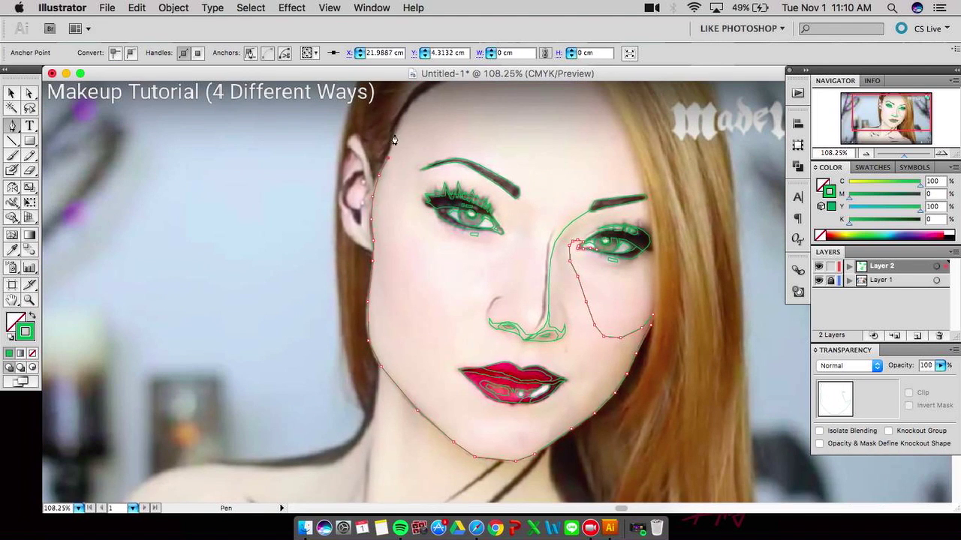
Extend the face outline up along the hairline and finish that path
{"action": "scroll", "coordinate": [394, 141], "scroll_direction": "up", "scroll_amount": 3}
{"action": "left_click", "coordinate": [414, 178]}
{"action": "left_click", "coordinate": [448, 158]}
{"action": "left_click", "coordinate": [479, 148]}
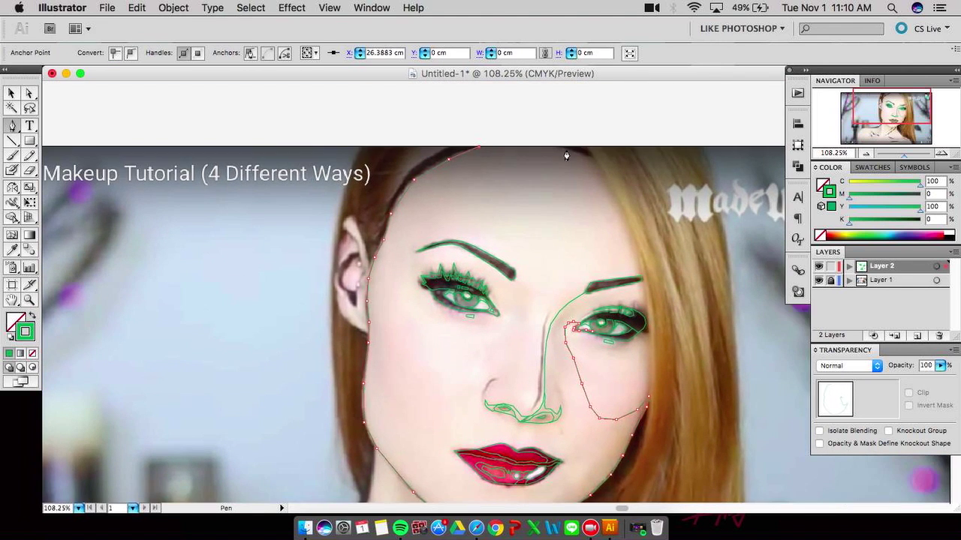
{"action": "left_click", "coordinate": [657, 401], "text": "super"}
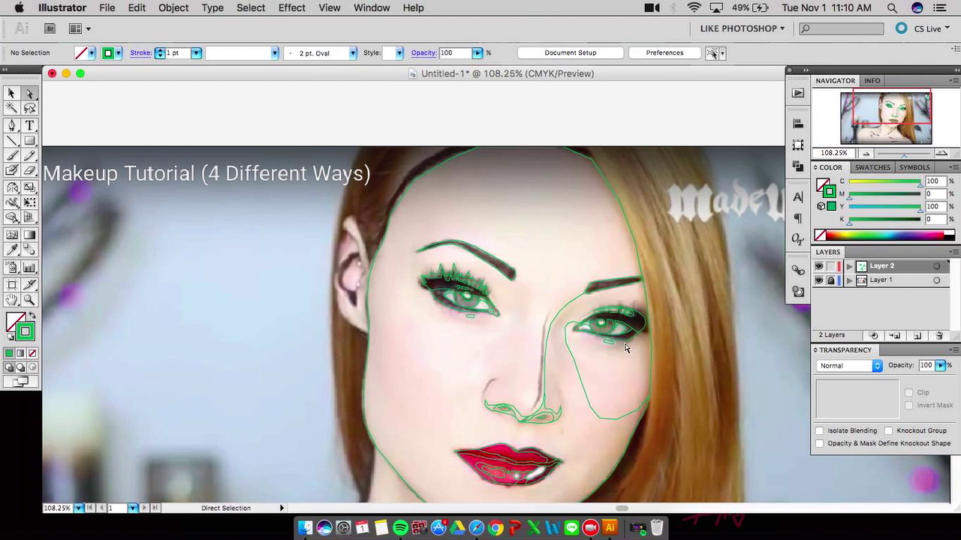
Trace a line from the eye corner down the cheek
{"action": "left_click", "coordinate": [609, 342]}
{"action": "left_click", "coordinate": [638, 339]}
{"action": "left_click", "coordinate": [646, 365]}
{"action": "left_click", "coordinate": [647, 394]}
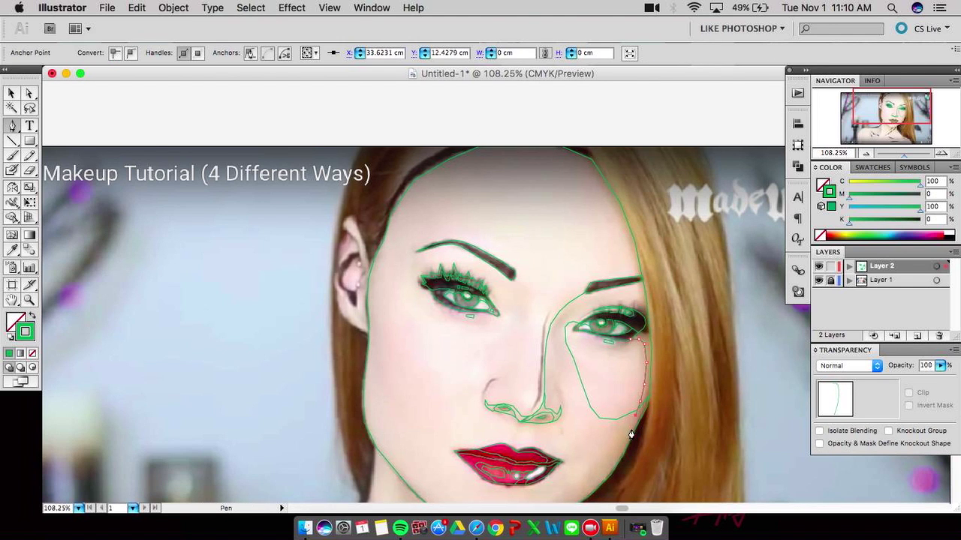
Trace a line from the nose tip down to the upper lip
{"action": "scroll", "coordinate": [633, 434], "scroll_direction": "down", "scroll_amount": 2}
{"action": "left_click", "coordinate": [612, 437], "text": "super"}
{"action": "left_click", "coordinate": [544, 366]}
{"action": "left_click", "coordinate": [548, 377]}
{"action": "left_click", "coordinate": [550, 391]}
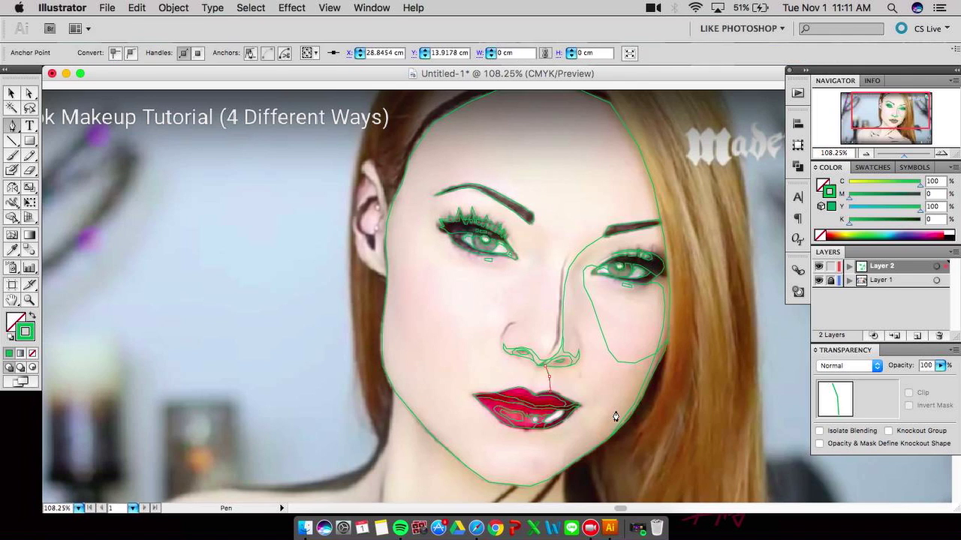
{"action": "left_click", "coordinate": [570, 414], "text": "super"}
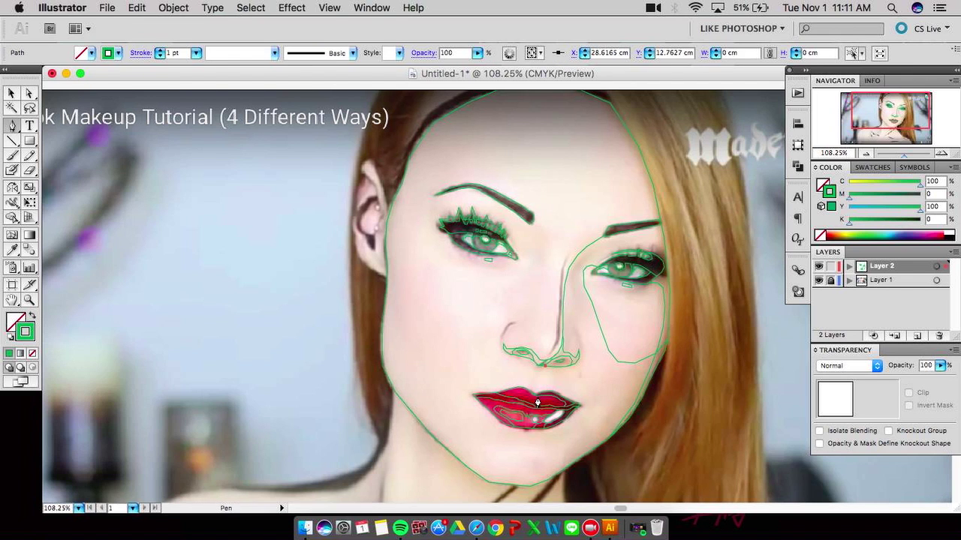
Dismiss the cut-path warning, check the nose-to-lip anchors, and return to the Pen tool
{"action": "key", "text": "c"}
{"action": "left_click", "coordinate": [543, 368]}
{"action": "key", "text": "Return"}
{"action": "left_click", "coordinate": [542, 379], "text": "super"}
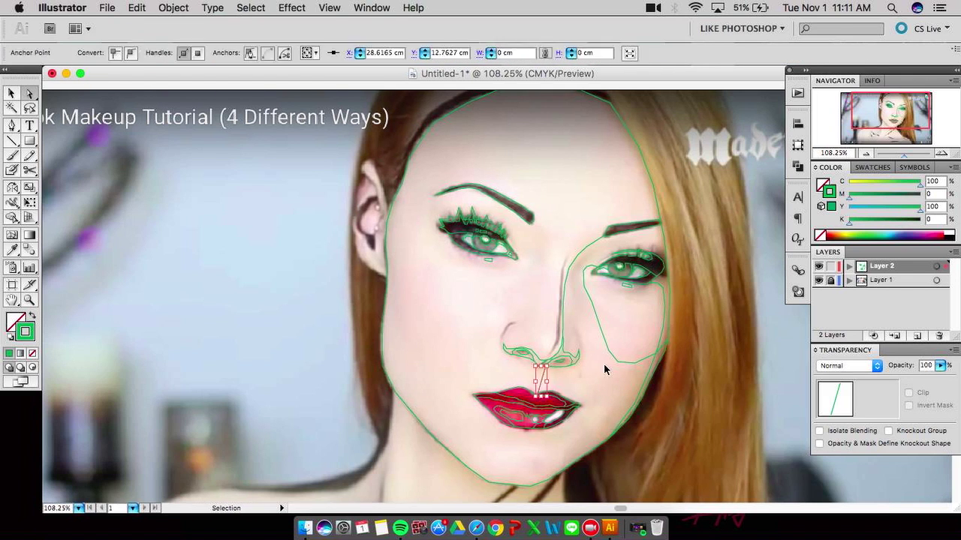
{"action": "left_click", "coordinate": [610, 375], "text": "super"}
{"action": "key", "text": "p"}
Draw a line from the nose to the lip corner and a chin line below the lips
{"action": "left_click", "coordinate": [568, 363]}
{"action": "left_click", "coordinate": [583, 406]}
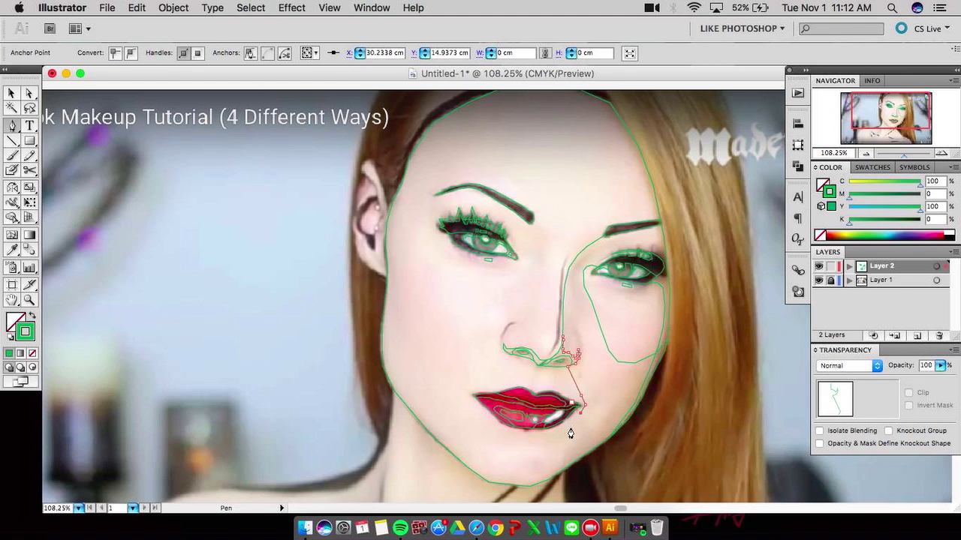
{"action": "left_click", "coordinate": [572, 435], "text": "super"}
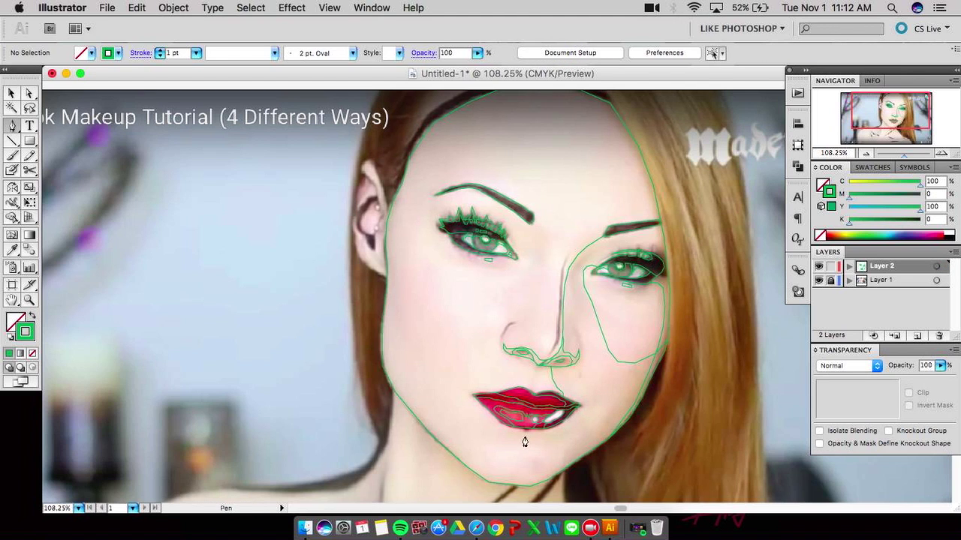
{"action": "left_click", "coordinate": [524, 440]}
{"action": "left_click", "coordinate": [561, 453]}
{"action": "key", "text": "super+z"}
{"action": "left_click", "coordinate": [515, 481]}
{"action": "left_click", "coordinate": [613, 428], "text": "super"}
Trace a line up the side of the face to the forehead
{"action": "left_click", "coordinate": [635, 223]}
{"action": "left_click", "coordinate": [643, 213]}
{"action": "left_click", "coordinate": [642, 184]}
{"action": "left_click", "coordinate": [625, 145]}
{"action": "left_click", "coordinate": [590, 100]}
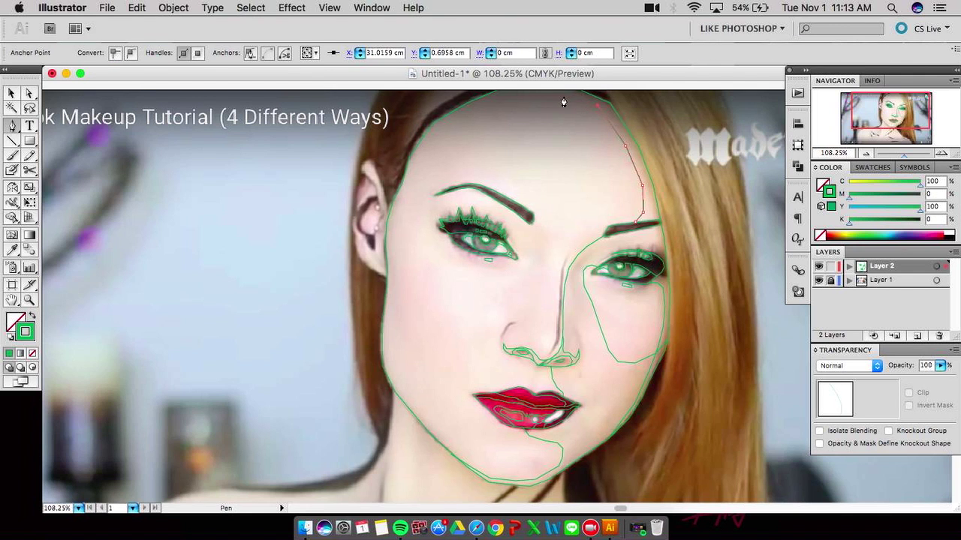
{"action": "left_click", "coordinate": [665, 375], "text": "super"}
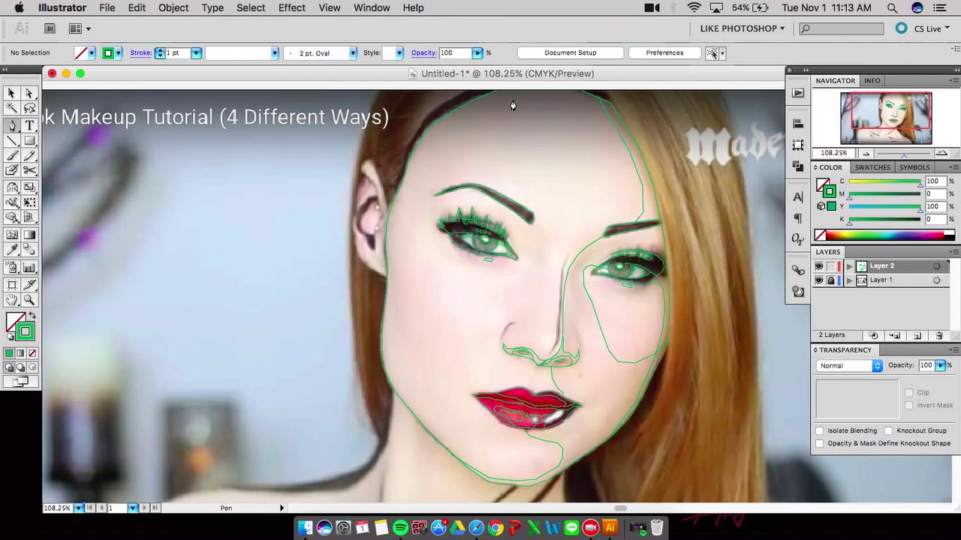
Zoom out and outline the edge of the left ear, redrawing it more closely
{"action": "key", "text": "super+minus"}
{"action": "left_click", "coordinate": [410, 230]}
{"action": "left_click", "coordinate": [404, 209]}
{"action": "left_click", "coordinate": [394, 187]}
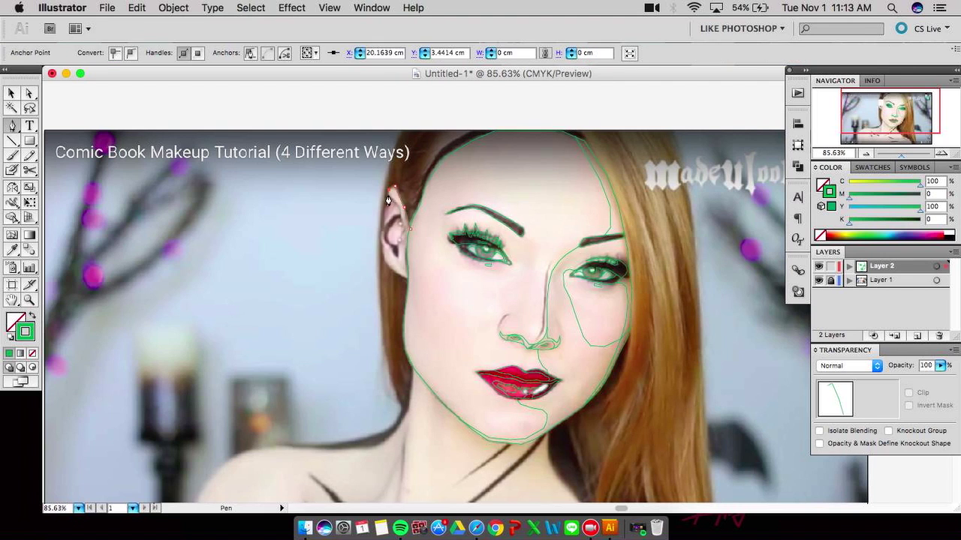
{"action": "left_click", "coordinate": [396, 278]}
{"action": "left_click", "coordinate": [387, 225], "text": "super"}
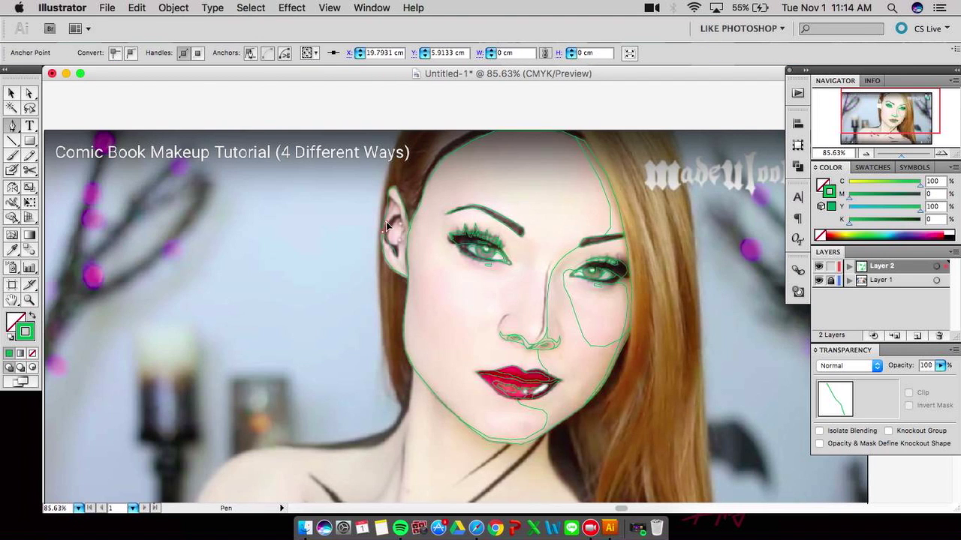
{"action": "left_click", "coordinate": [398, 254], "text": "super"}
{"action": "left_click", "coordinate": [402, 225]}
{"action": "left_click", "coordinate": [400, 240], "text": "super"}
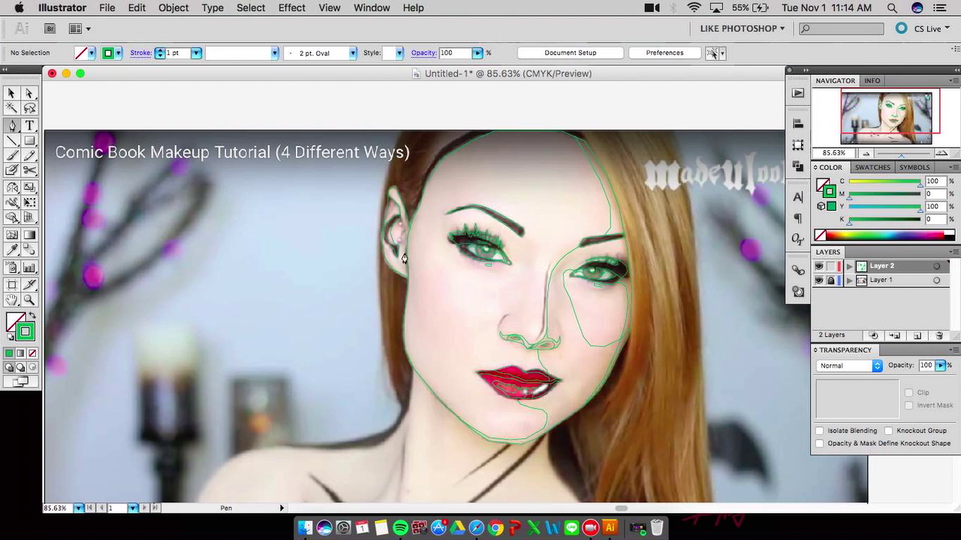
{"action": "left_click", "coordinate": [403, 251]}
{"action": "left_click", "coordinate": [403, 252], "text": "super"}
Place an anchor near the right eyebrow, then fit the whole artwork in the window
{"action": "left_click", "coordinate": [540, 131]}
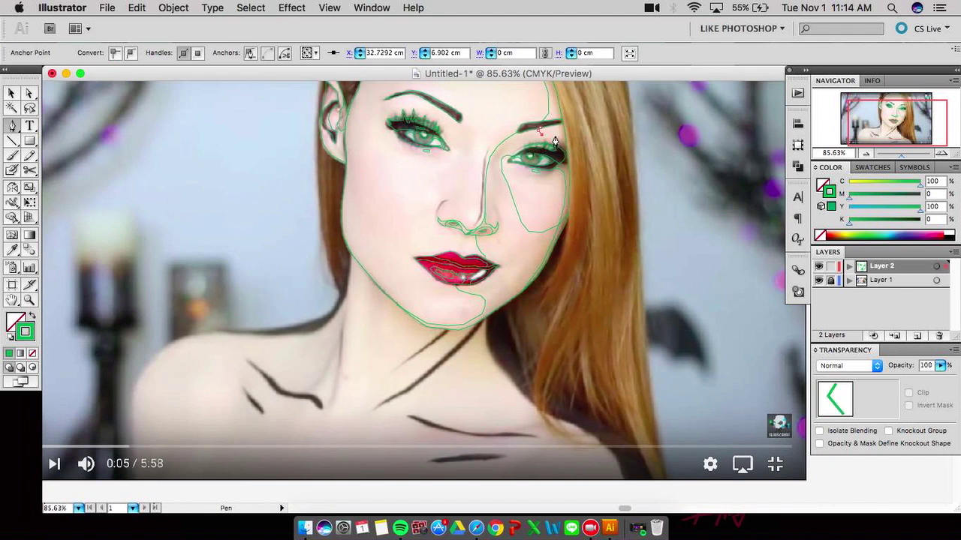
{"action": "scroll", "coordinate": [541, 148], "scroll_direction": "up", "scroll_amount": 5}
{"action": "scroll", "coordinate": [515, 380], "scroll_direction": "up", "scroll_amount": 3}
{"action": "key", "text": "super+0"}
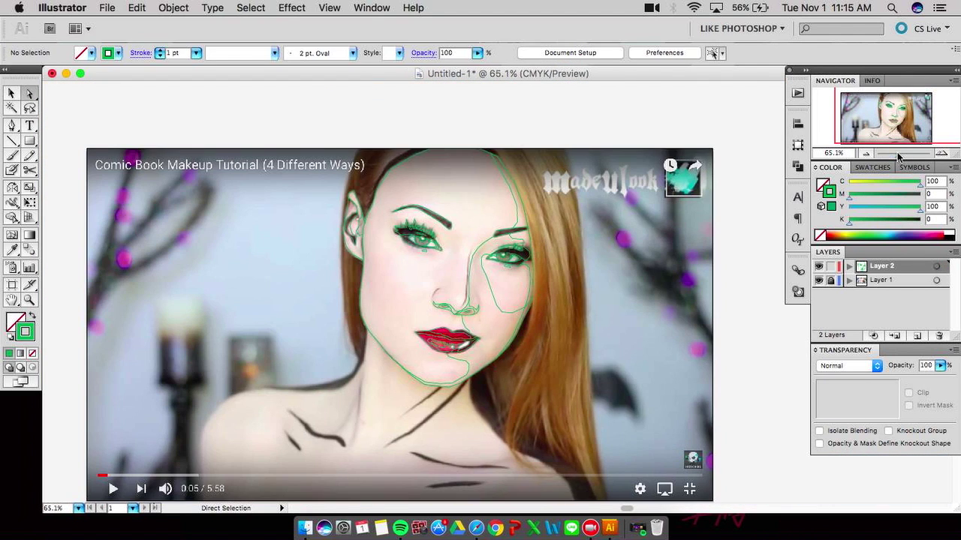
Clear the selection, return to the Pen tool and zoom in on the face
{"action": "left_click", "coordinate": [565, 99]}
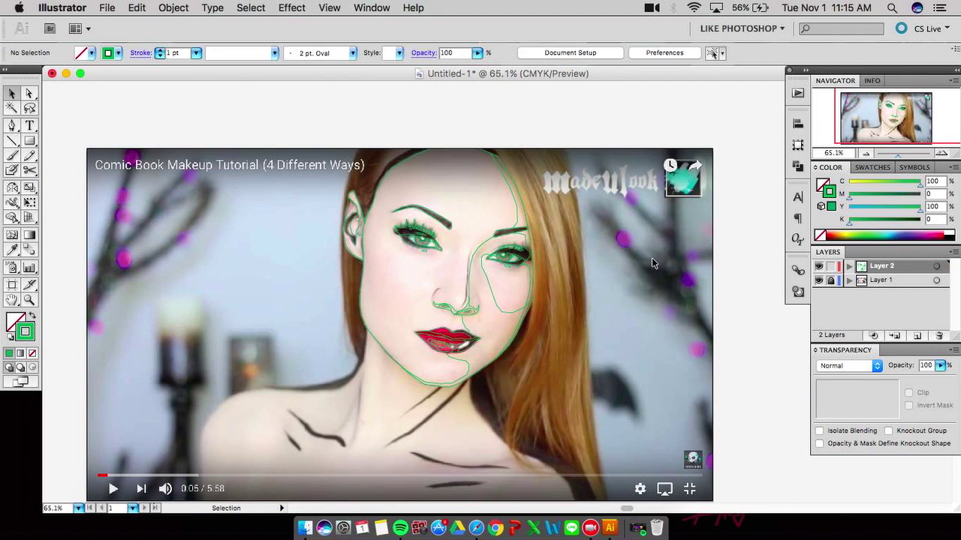
{"action": "key", "text": "p"}
{"action": "left_click", "coordinate": [439, 157]}
{"action": "scroll", "coordinate": [440, 156], "scroll_direction": "up", "scroll_amount": 2}
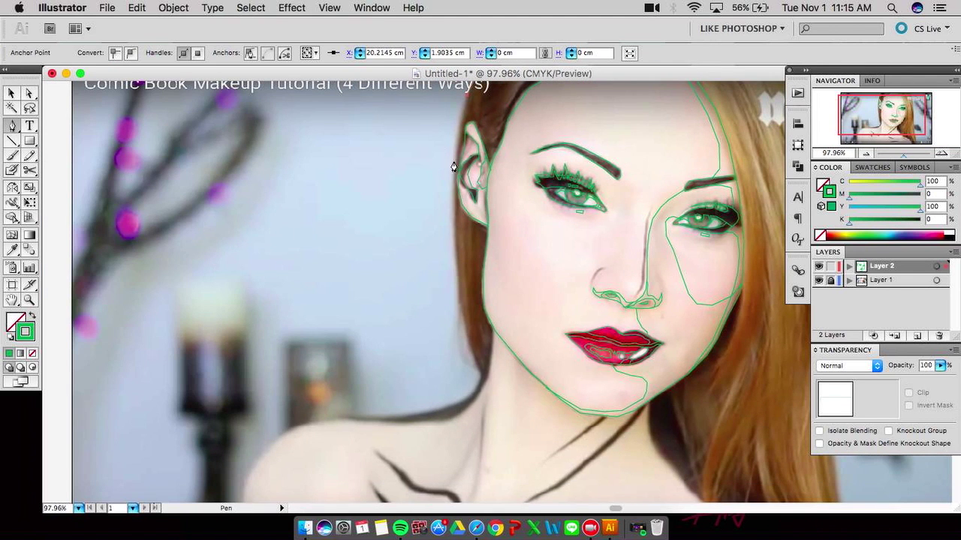
{"action": "scroll", "coordinate": [489, 344], "scroll_direction": "right", "scroll_amount": 5}
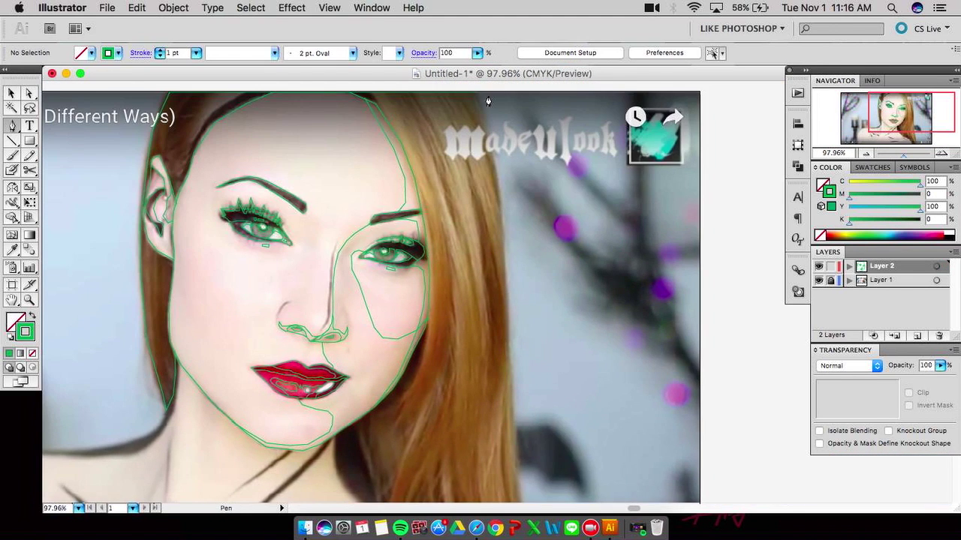
{"action": "scroll", "coordinate": [480, 240], "scroll_direction": "down", "scroll_amount": 5}
{"action": "scroll", "coordinate": [535, 358], "scroll_direction": "right", "scroll_amount": 3}
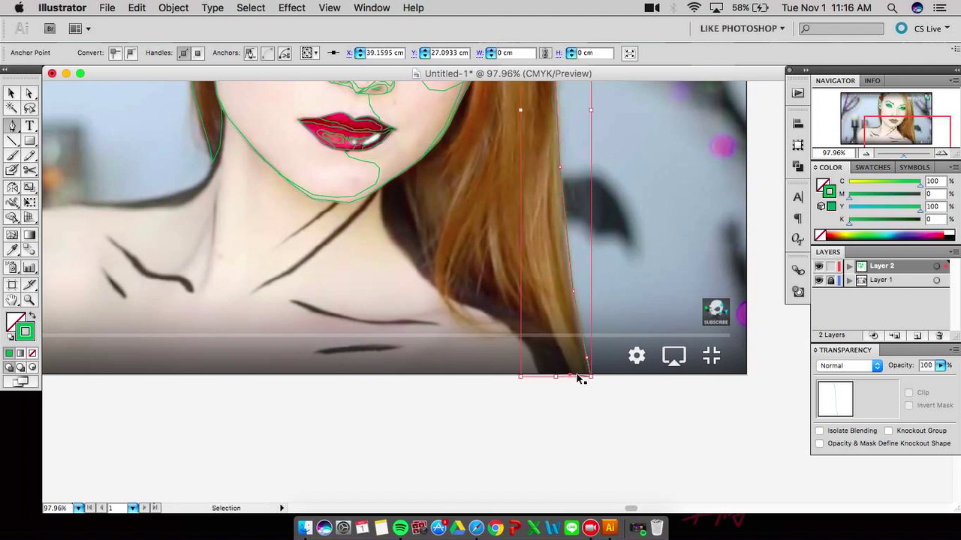
Continue the hair path from its top endpoint along the hairline
{"action": "left_click", "coordinate": [532, 193], "text": "super"}
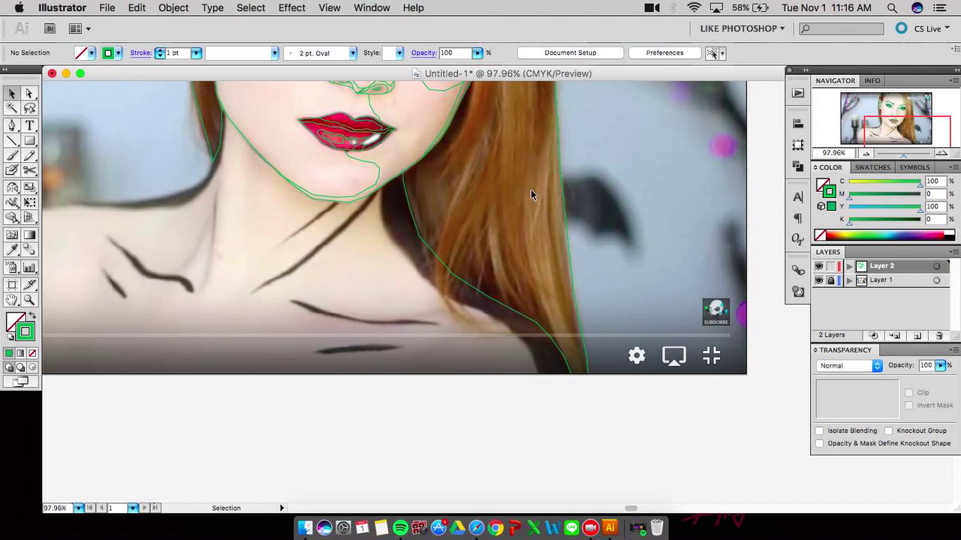
{"action": "scroll", "coordinate": [532, 193], "scroll_direction": "up", "scroll_amount": 8}
{"action": "scroll", "coordinate": [533, 193], "scroll_direction": "left", "scroll_amount": 3}
{"action": "left_click", "coordinate": [371, 172]}
{"action": "left_click", "coordinate": [372, 172]}
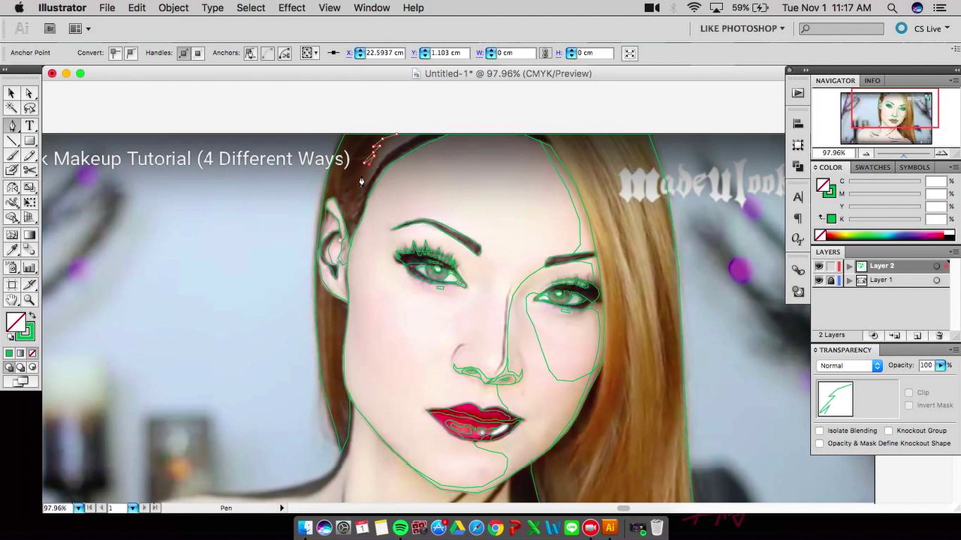
Trace the hair edge down beside the ear
{"action": "left_click", "coordinate": [498, 170], "text": "super"}
{"action": "left_click", "coordinate": [332, 292]}
{"action": "left_click", "coordinate": [332, 321]}
{"action": "left_click", "coordinate": [334, 366]}
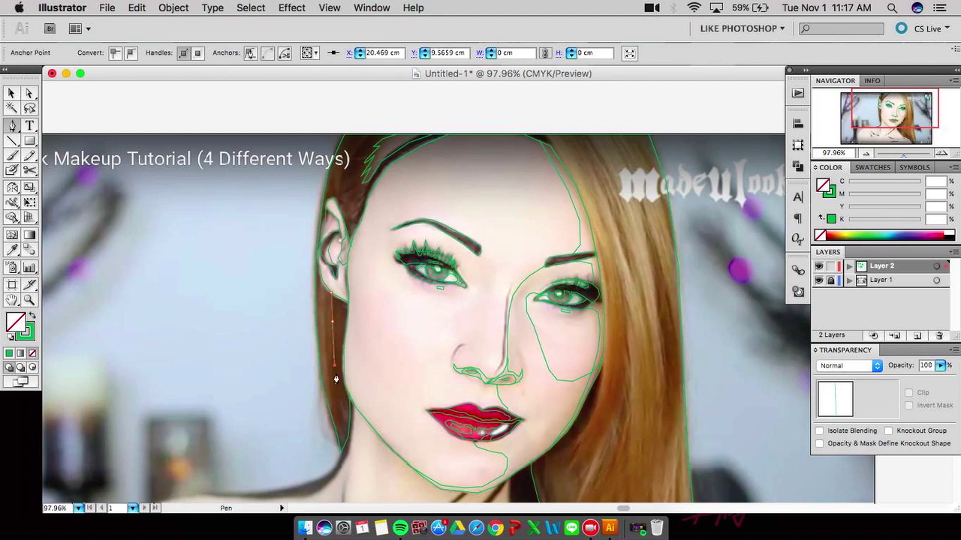
{"action": "left_click", "coordinate": [393, 337], "text": "super"}
Select and then deselect the jaw and cheek outline while panning around
{"action": "scroll", "coordinate": [392, 337], "scroll_direction": "up", "scroll_amount": 3}
{"action": "scroll", "coordinate": [301, 262], "scroll_direction": "right", "scroll_amount": 5}
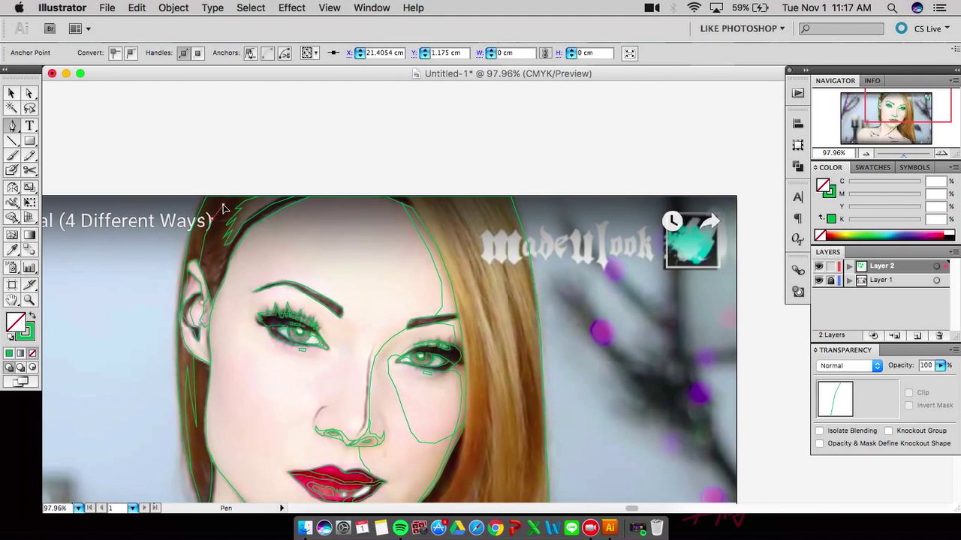
{"action": "scroll", "coordinate": [249, 245], "scroll_direction": "down", "scroll_amount": 3}
{"action": "scroll", "coordinate": [248, 246], "scroll_direction": "right", "scroll_amount": 5}
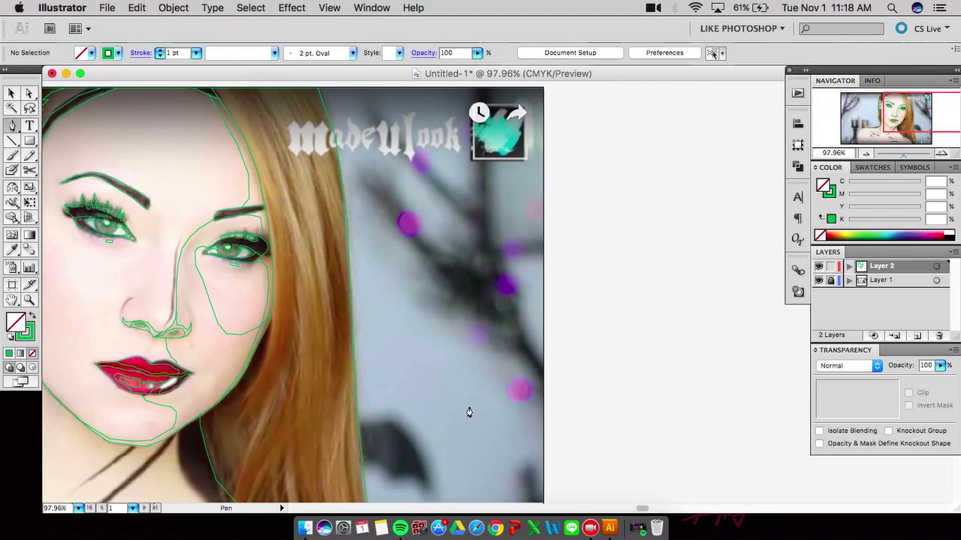
{"action": "left_click", "coordinate": [248, 396], "text": "super"}
{"action": "scroll", "coordinate": [249, 396], "scroll_direction": "down", "scroll_amount": 5}
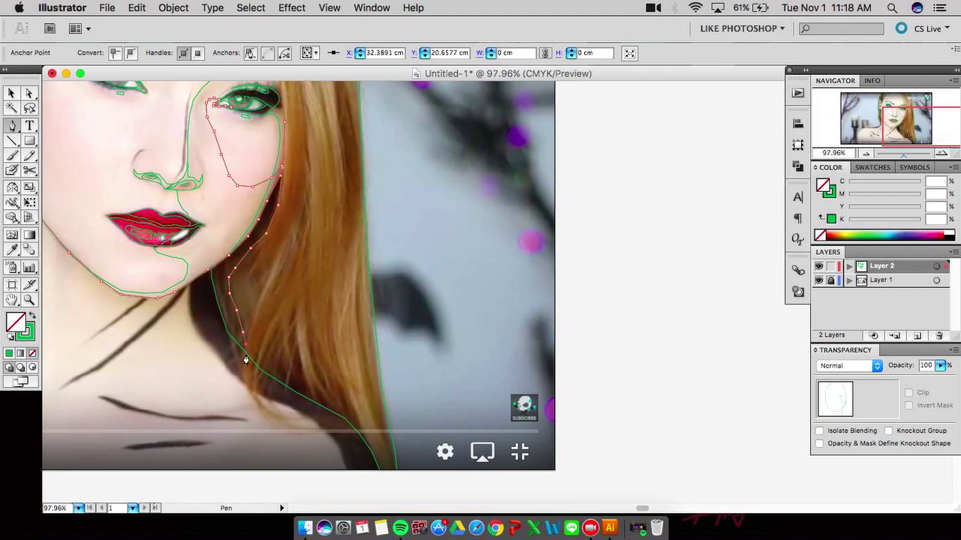
{"action": "left_click", "coordinate": [336, 227], "text": "super"}
{"action": "scroll", "coordinate": [335, 228], "scroll_direction": "up", "scroll_amount": 6}
{"action": "scroll", "coordinate": [335, 228], "scroll_direction": "left", "scroll_amount": 2}
Continue the hair path with strands along the right side
{"action": "left_click", "coordinate": [350, 207]}
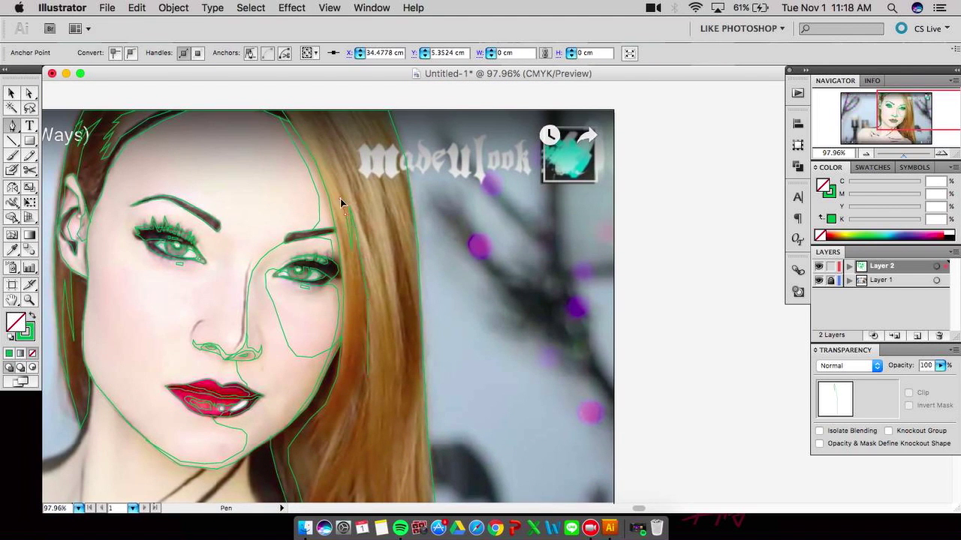
{"action": "left_click", "coordinate": [374, 303]}
{"action": "left_click", "coordinate": [379, 276]}
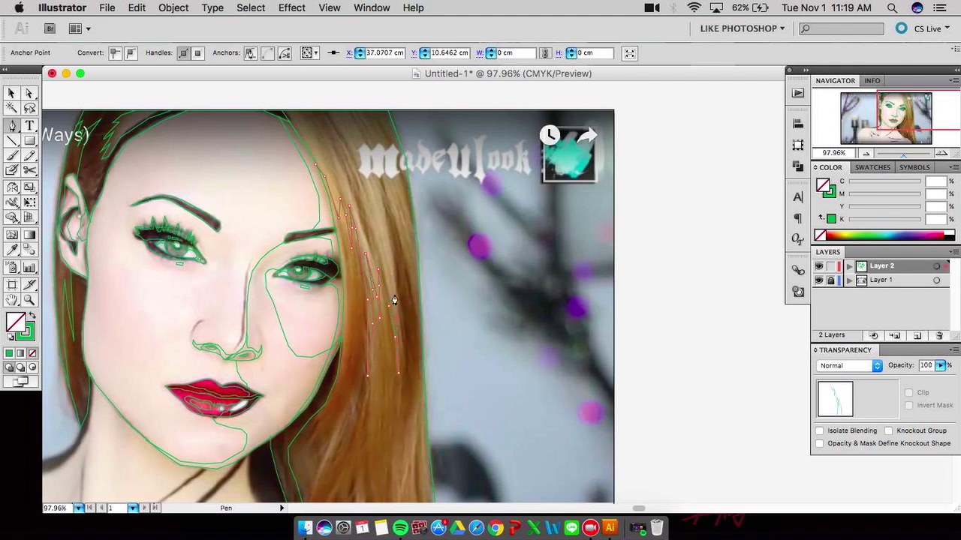
{"action": "scroll", "coordinate": [418, 268], "scroll_direction": "up", "scroll_amount": 4}
{"action": "scroll", "coordinate": [417, 268], "scroll_direction": "left", "scroll_amount": 1}
Trace a hair strand near the forehead and a long strand down the right side
{"action": "left_click", "coordinate": [333, 242], "text": "super"}
{"action": "left_click", "coordinate": [324, 231]}
{"action": "left_click", "coordinate": [331, 248]}
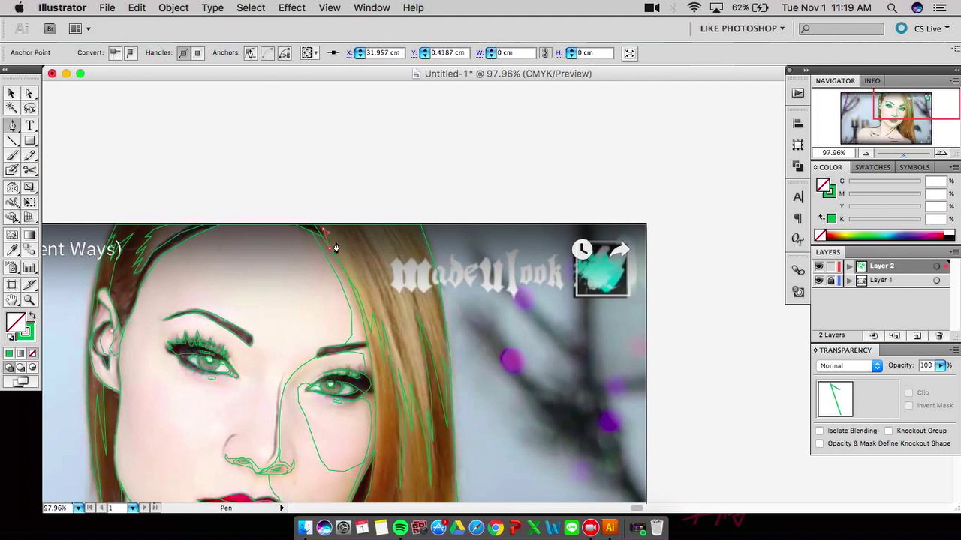
{"action": "left_click", "coordinate": [364, 253]}
{"action": "left_click", "coordinate": [396, 345]}
{"action": "left_click", "coordinate": [383, 299]}
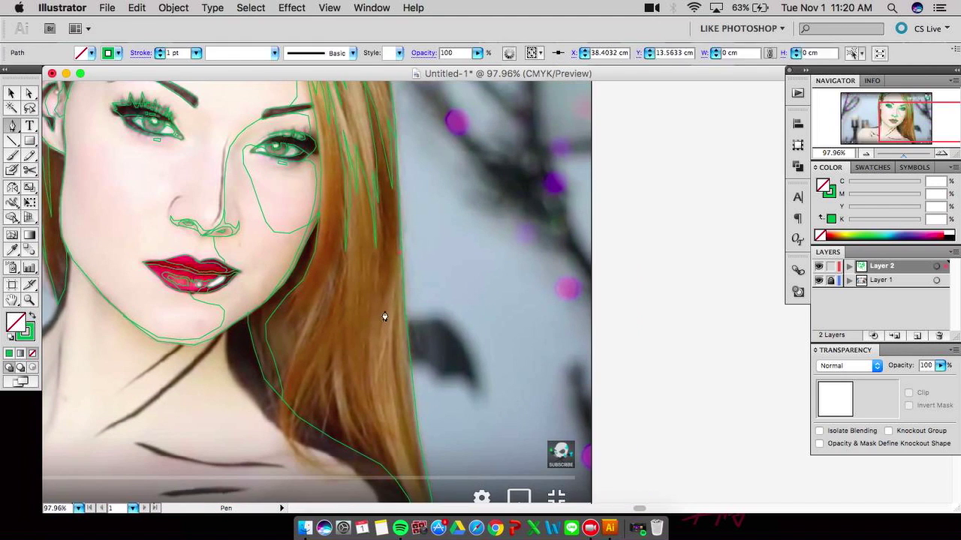
Outline another hair strand down the hair and back up, closing it at the top
{"action": "left_click", "coordinate": [333, 300], "text": "super"}
{"action": "left_click", "coordinate": [333, 297]}
{"action": "left_click", "coordinate": [316, 334]}
{"action": "left_click", "coordinate": [296, 395]}
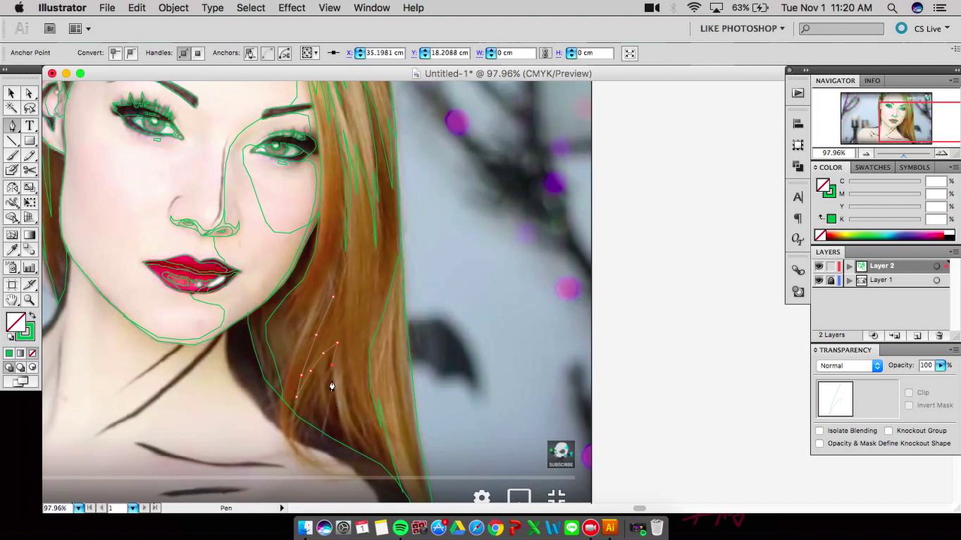
{"action": "left_click", "coordinate": [369, 451]}
{"action": "left_click", "coordinate": [358, 390]}
{"action": "left_click", "coordinate": [364, 334]}
{"action": "left_click", "coordinate": [386, 251]}
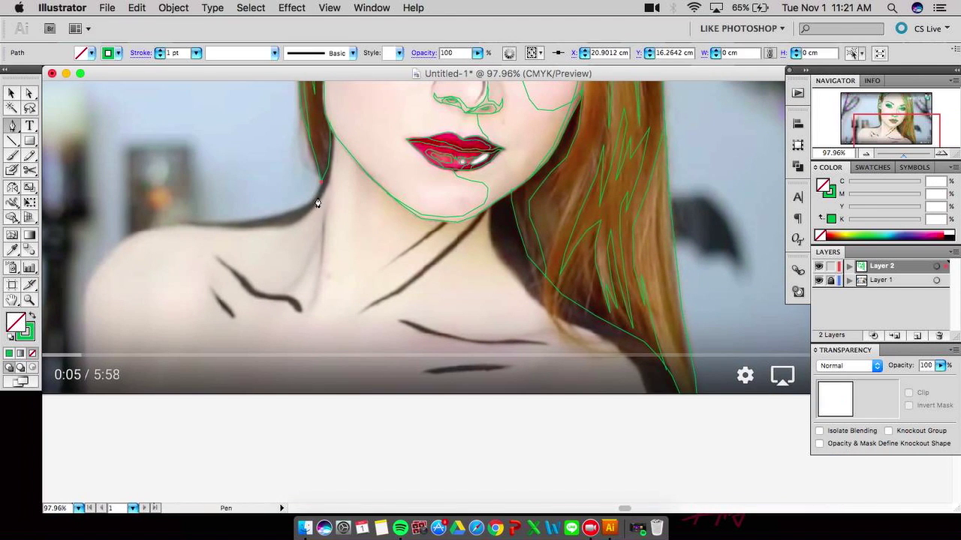
Trace the left shoulder, the neckline and the collarbone line with the Pen
{"action": "left_click", "coordinate": [316, 196]}
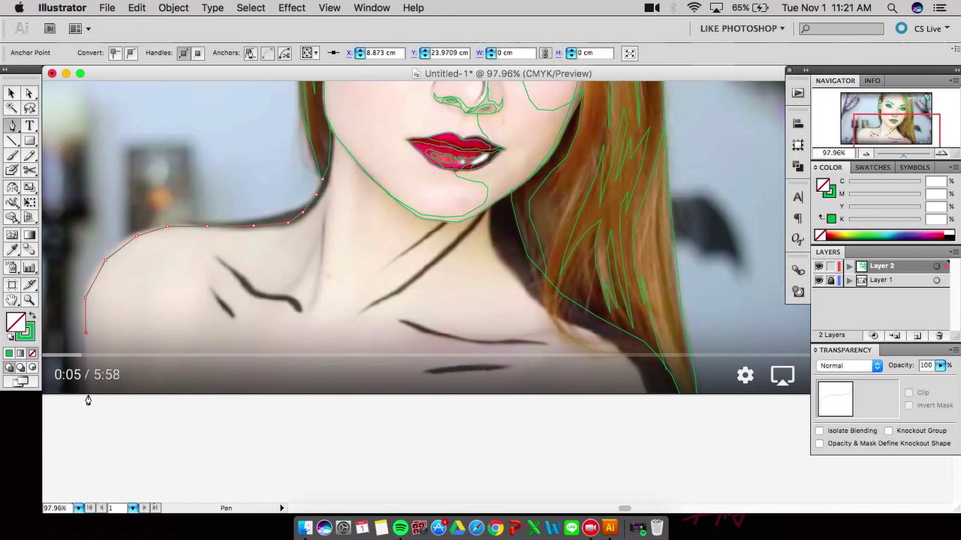
{"action": "left_click", "coordinate": [679, 401]}
{"action": "left_click", "coordinate": [388, 205]}
{"action": "left_click", "coordinate": [433, 231]}
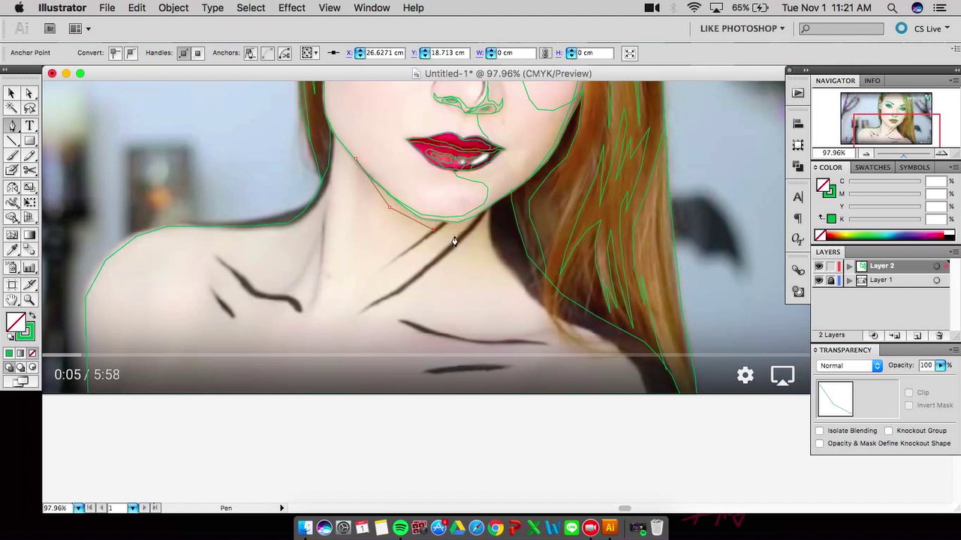
{"action": "left_click", "coordinate": [496, 247], "text": "ctrl"}
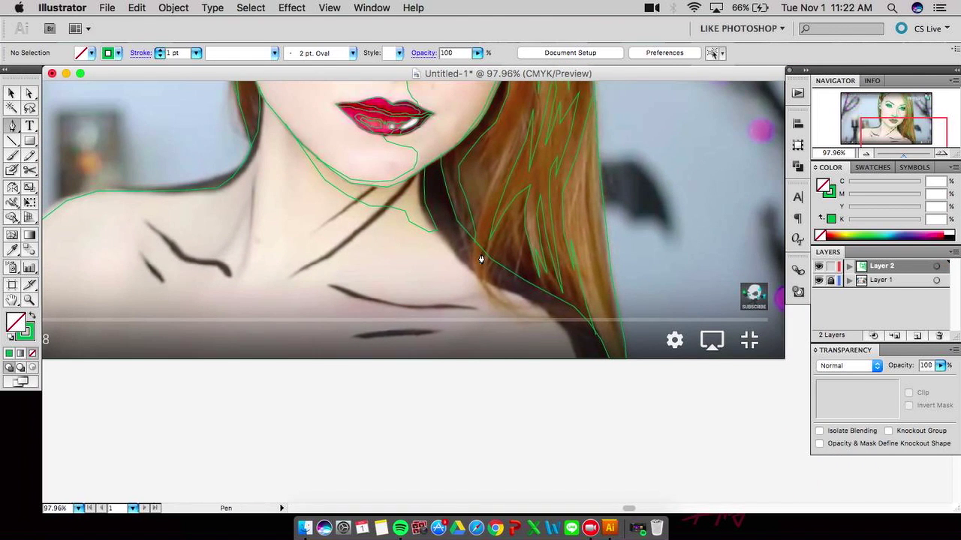
Outline the right shoulder below the hair with a six-anchor path, then deselect it
{"action": "left_click", "coordinate": [436, 229]}
{"action": "left_click", "coordinate": [454, 250]}
{"action": "left_click", "coordinate": [488, 282]}
{"action": "left_click", "coordinate": [524, 297]}
{"action": "left_click", "coordinate": [551, 308]}
{"action": "left_click", "coordinate": [568, 328]}
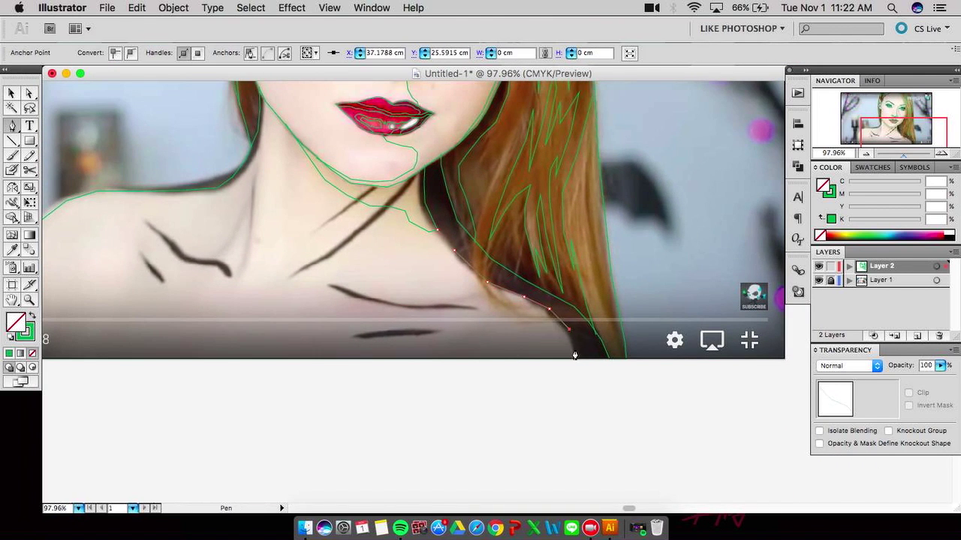
{"action": "scroll", "coordinate": [572, 364], "scroll_direction": "down", "scroll_amount": 2}
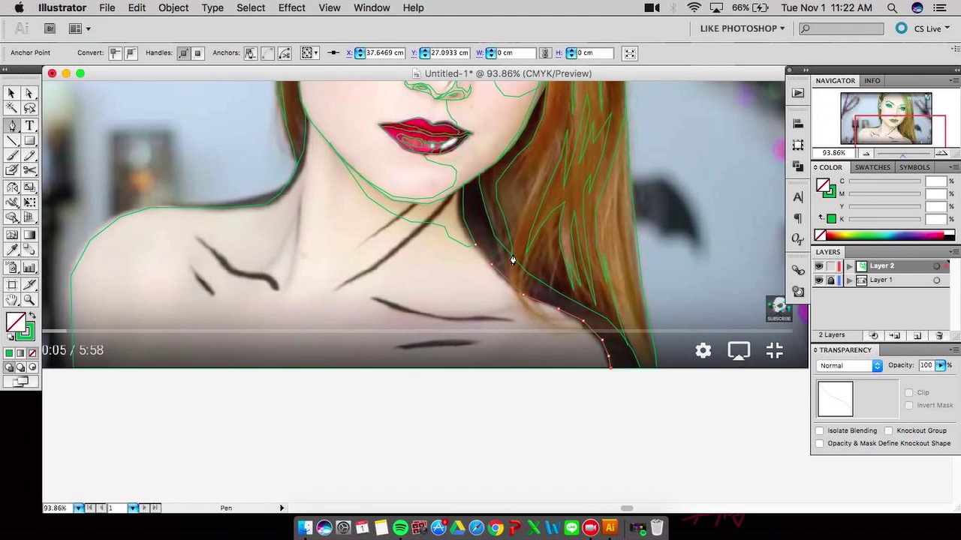
{"action": "left_click", "coordinate": [506, 284], "text": "ctrl"}
{"action": "scroll", "coordinate": [671, 273], "scroll_direction": "up", "scroll_amount": 5}
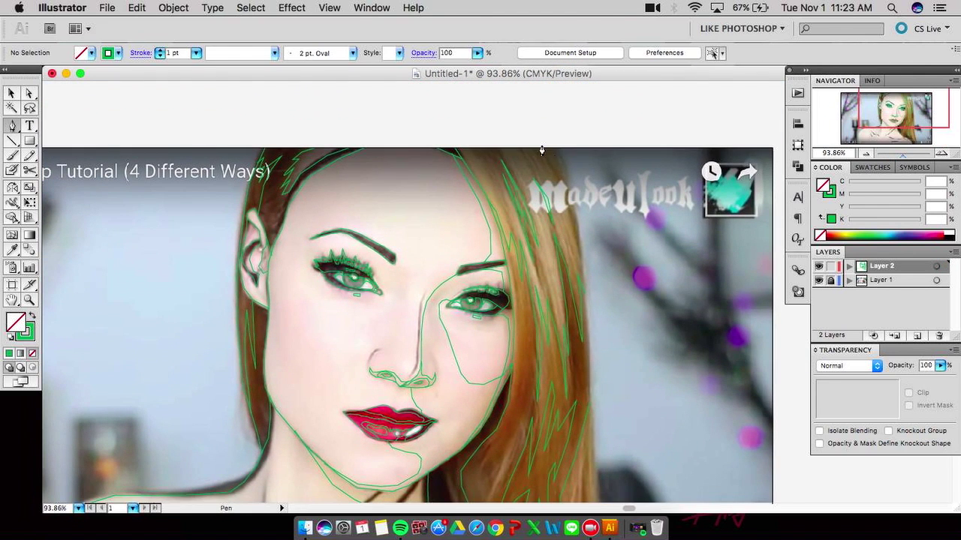
Deselect the current path and reframe the view on the neck and shoulders
{"action": "key", "text": "p"}
{"action": "scroll", "coordinate": [575, 275], "scroll_direction": "down", "scroll_amount": 3}
{"action": "scroll", "coordinate": [584, 350], "scroll_direction": "down", "scroll_amount": 3}
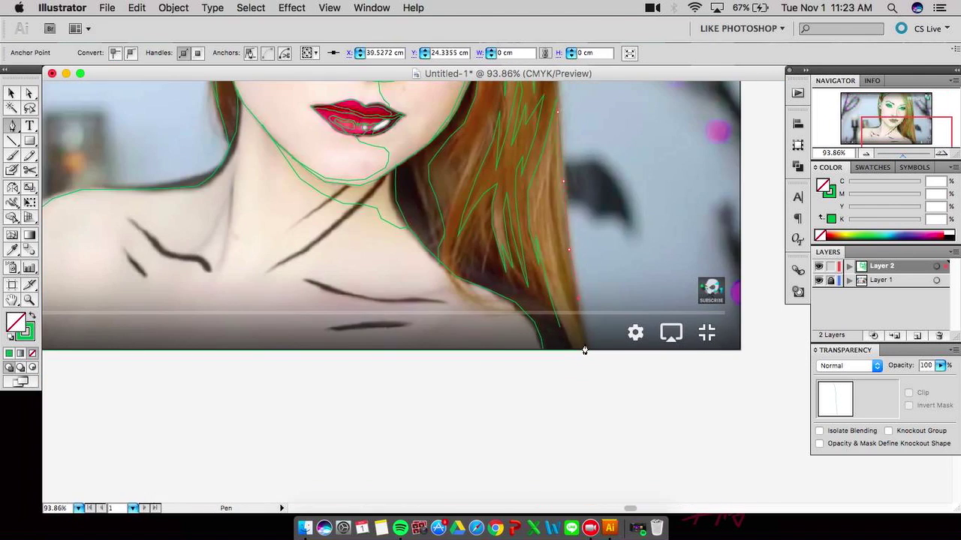
{"action": "left_click", "coordinate": [571, 384], "text": "ctrl"}
{"action": "key", "text": "v"}
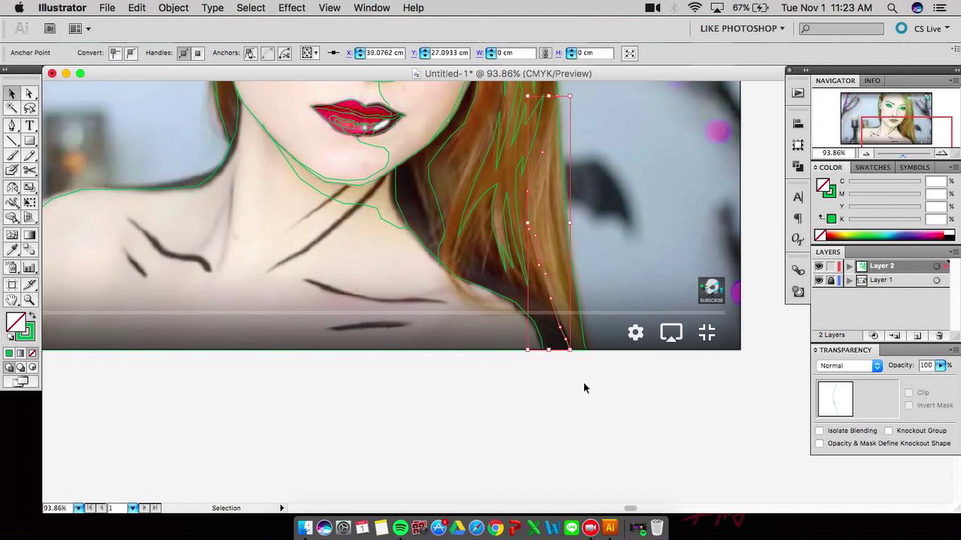
{"action": "key", "text": "ctrl+0"}
{"action": "left_click_drag", "start_coordinate": [895, 153], "coordinate": [900, 154]}
Check the neck-to-chest stroke and add a short vertical line at the lower chest
{"action": "key", "text": "p"}
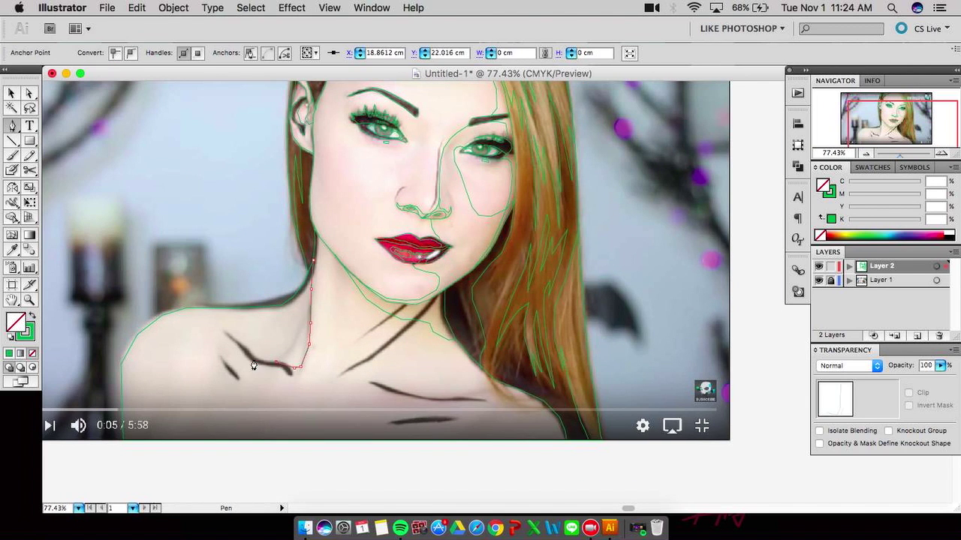
{"action": "key", "text": "v"}
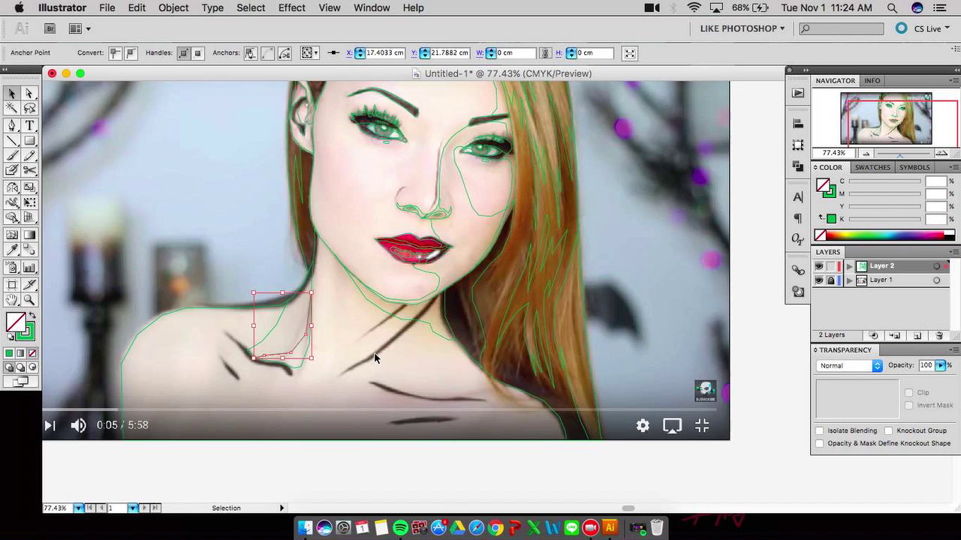
{"action": "scroll", "coordinate": [307, 355], "scroll_direction": "down", "scroll_amount": 3}
{"action": "left_click", "coordinate": [391, 298]}
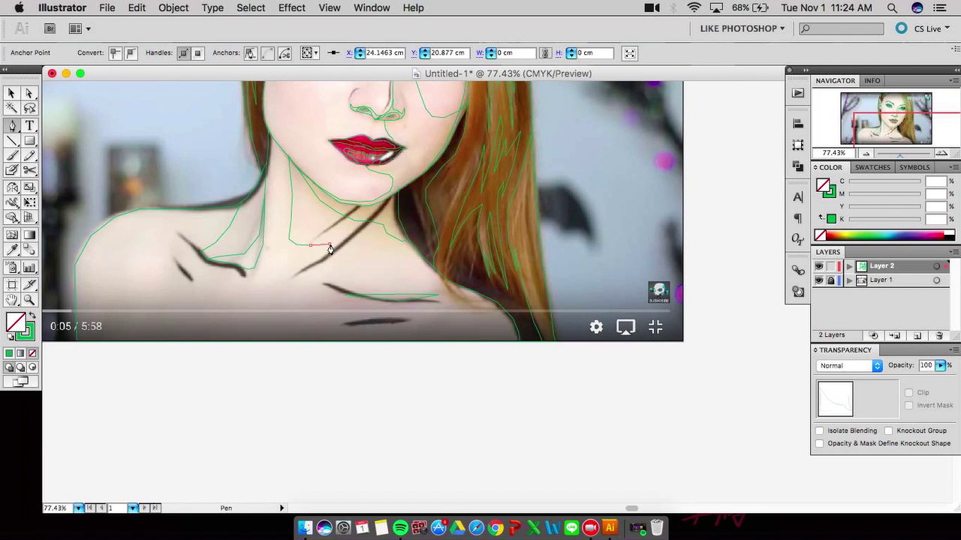
{"action": "left_click", "coordinate": [312, 290]}
{"action": "key", "text": "p"}
{"action": "left_click_drag", "start_coordinate": [900, 154], "coordinate": [898, 156]}
{"action": "left_click", "coordinate": [472, 297]}
{"action": "left_click", "coordinate": [471, 336]}
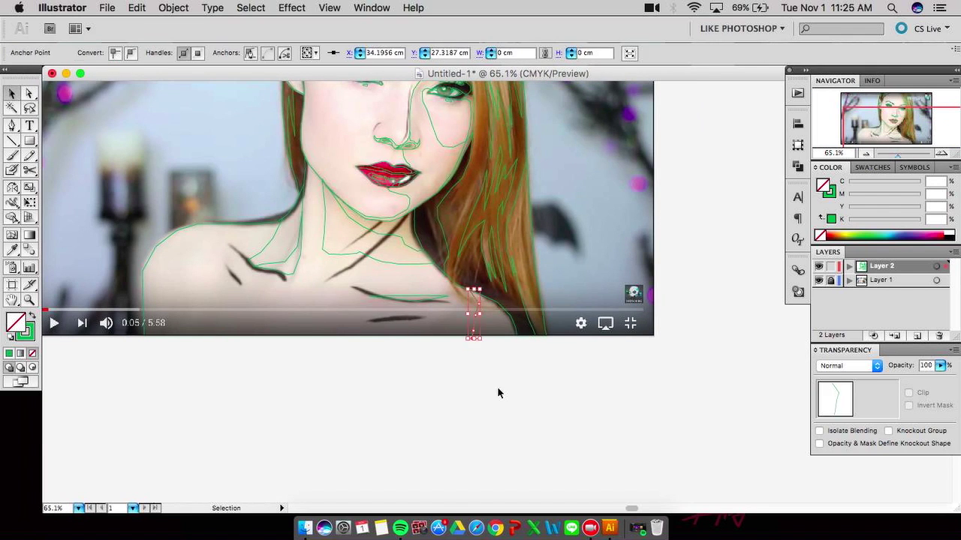
Select every traced path in the artwork
{"action": "key", "text": "v"}
{"action": "scroll", "coordinate": [147, 174], "scroll_direction": "up", "scroll_amount": 3}
{"action": "key", "text": "ctrl+a"}
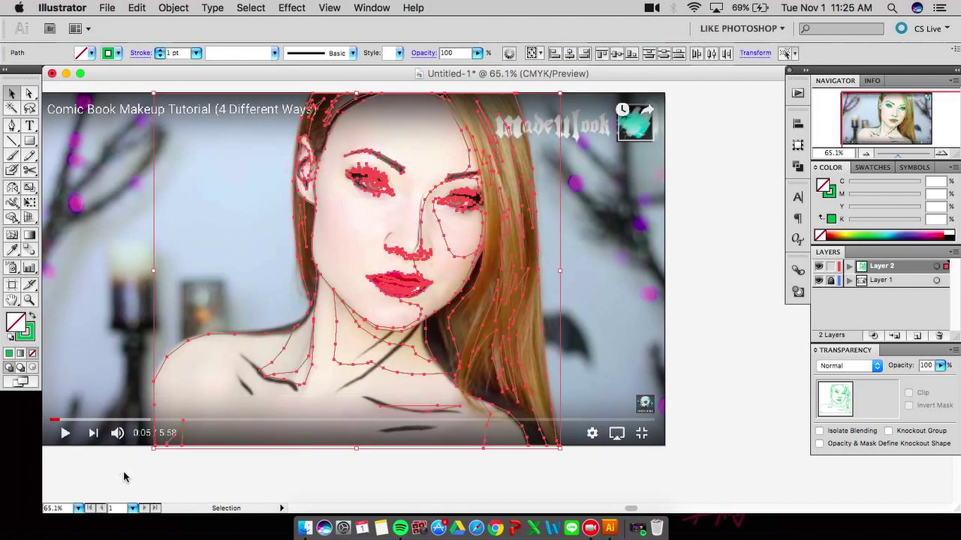
Convert all traced outlines into a Live Paint group for filling
{"action": "key", "text": "shift+ctrl+a"}
{"action": "scroll", "coordinate": [353, 330], "scroll_direction": "up", "scroll_amount": 2}
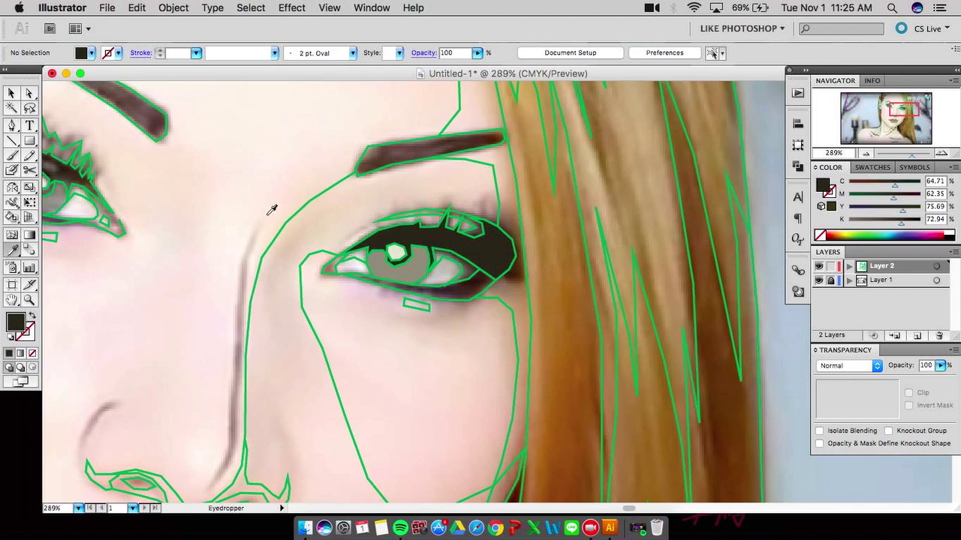
{"action": "key", "text": "k"}
{"action": "scroll", "coordinate": [301, 154], "scroll_direction": "left", "scroll_amount": 5}
Sample iris grey, lash brown and eye white; fill the left eye's dark surround and white corner
{"action": "left_click", "coordinate": [209, 210]}
{"action": "key", "text": "k"}
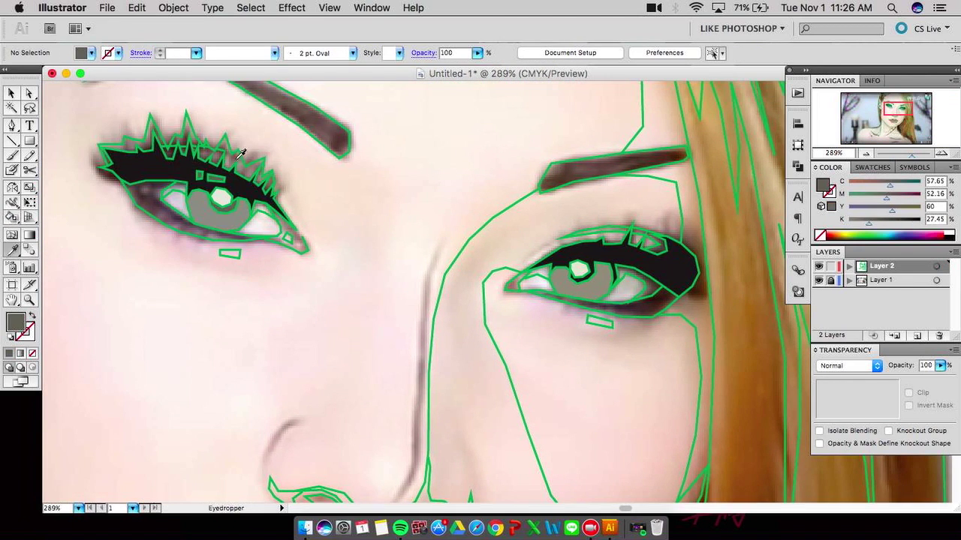
{"action": "left_click", "coordinate": [204, 148]}
{"action": "key", "text": "k"}
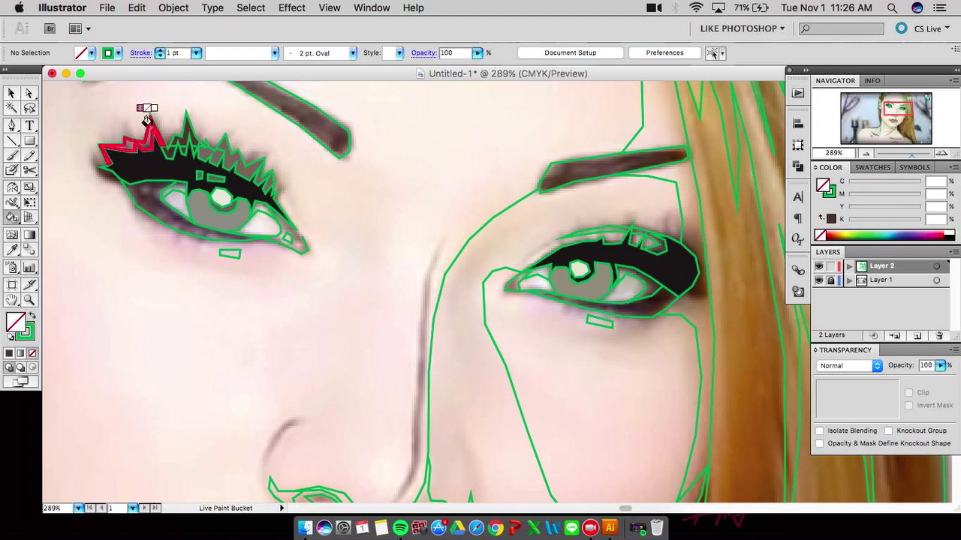
{"action": "left_click", "coordinate": [157, 214]}
{"action": "key", "text": "i"}
{"action": "left_click", "coordinate": [259, 223]}
{"action": "key", "text": "k"}
{"action": "left_click", "coordinate": [284, 229]}
Sample a tan skin shade from the photo
{"action": "scroll", "coordinate": [405, 233], "scroll_direction": "right", "scroll_amount": 5}
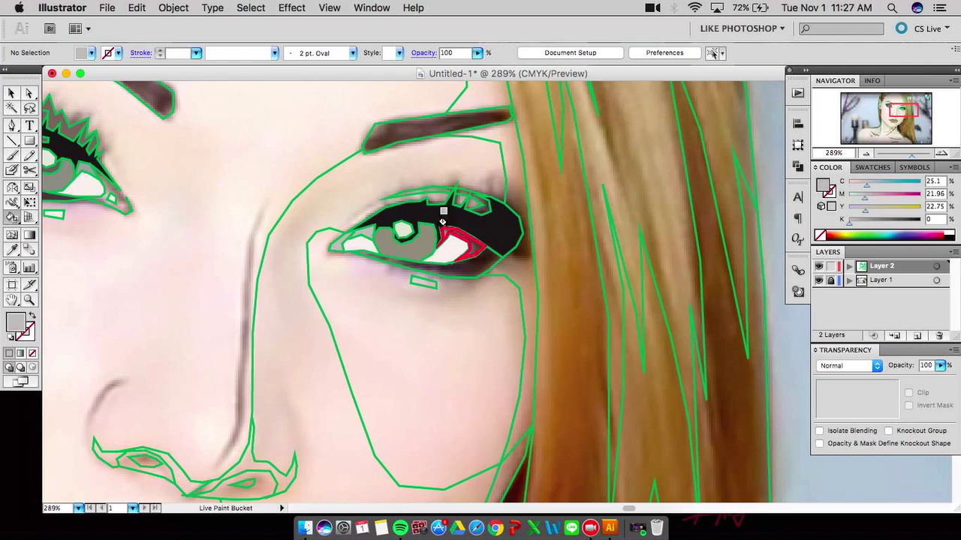
{"action": "scroll", "coordinate": [753, 143], "scroll_direction": "up", "scroll_amount": 3}
{"action": "left_click", "coordinate": [758, 172], "text": "alt"}
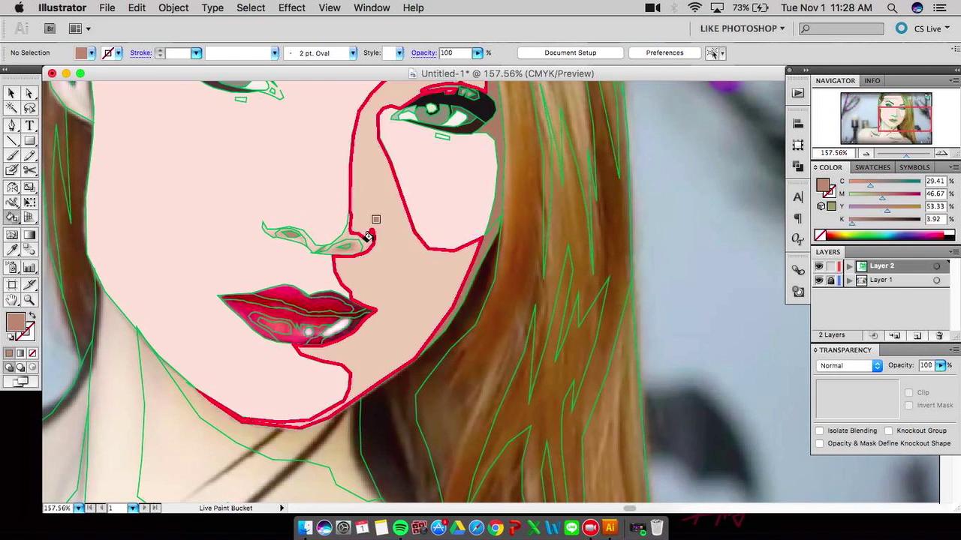
Sample light skin and lip reds, filling part of the lip highlight red
{"action": "left_click", "coordinate": [359, 229], "text": "alt"}
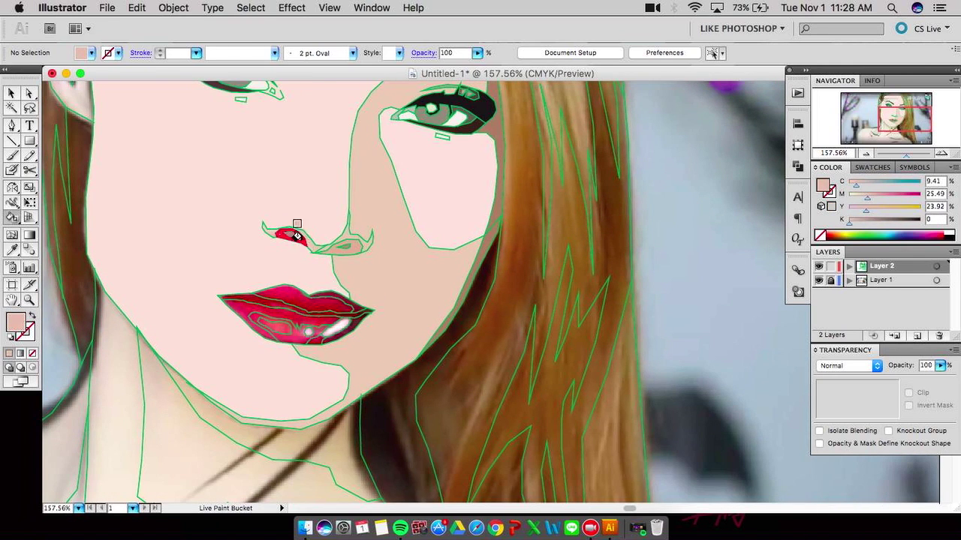
{"action": "scroll", "coordinate": [306, 235], "scroll_direction": "up", "scroll_amount": 1}
{"action": "left_click", "coordinate": [377, 318]}
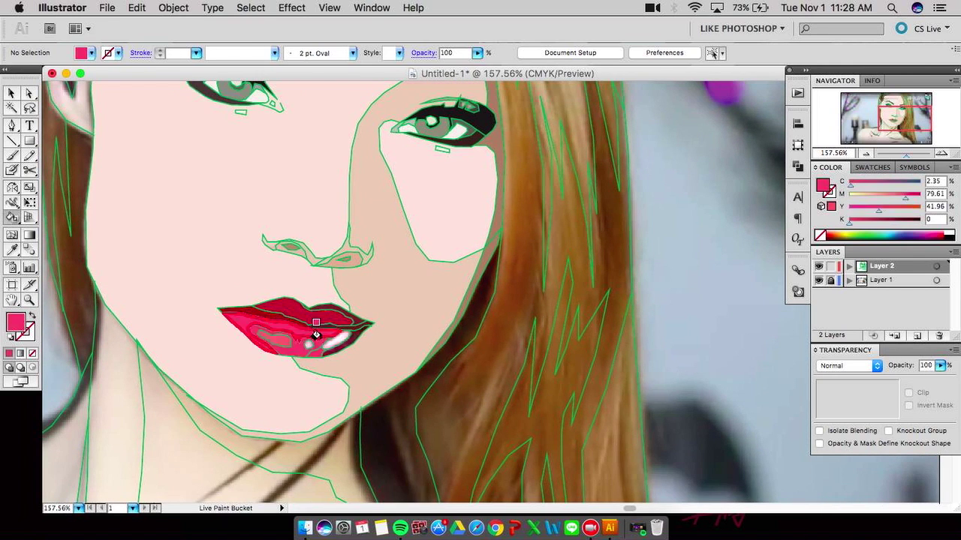
{"action": "left_click", "coordinate": [349, 334]}
{"action": "left_click", "coordinate": [253, 316], "text": "alt"}
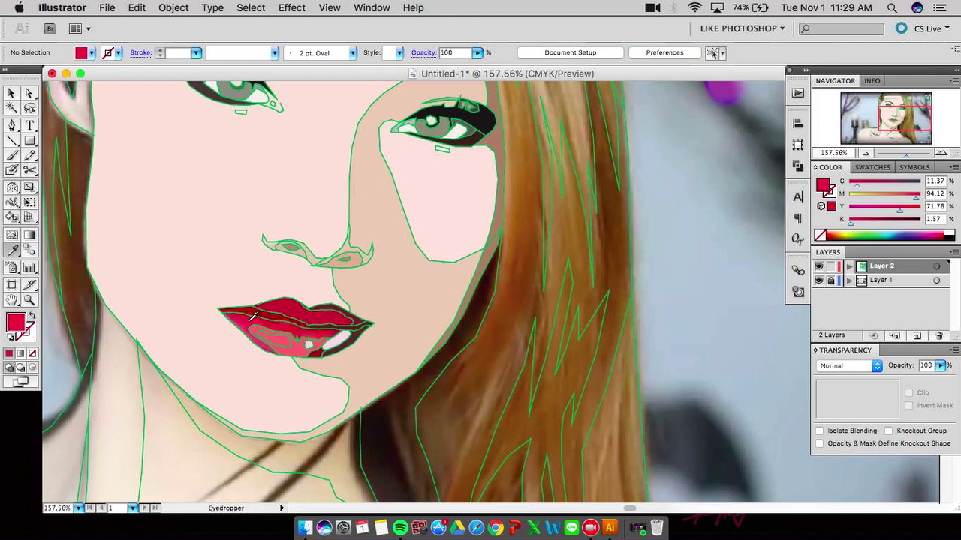
{"action": "scroll", "coordinate": [253, 324], "scroll_direction": "down", "scroll_amount": 3}
{"action": "scroll", "coordinate": [551, 382], "scroll_direction": "up", "scroll_amount": 3}
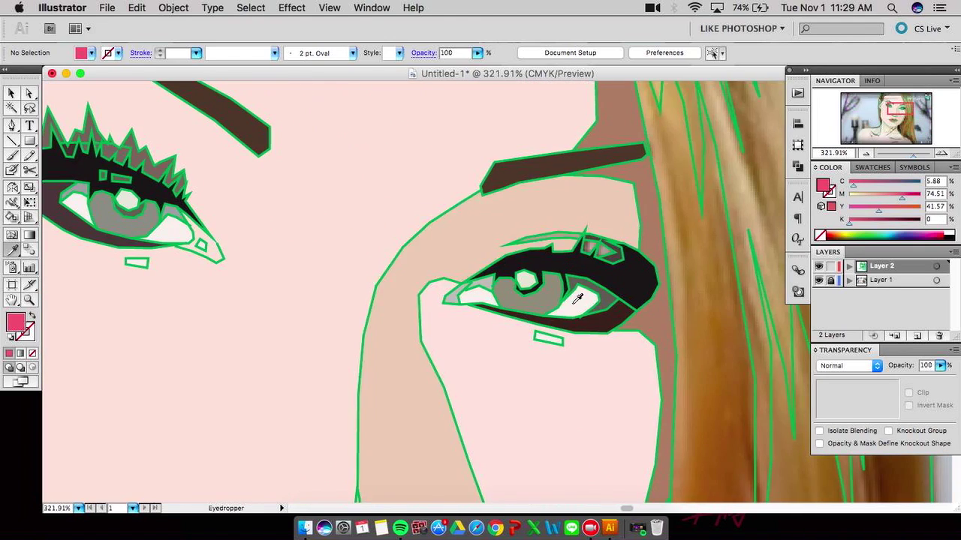
Fill the hair region brown, then sample a darker hair brown and light pink skin
{"action": "left_click", "coordinate": [553, 307], "text": "alt"}
{"action": "scroll", "coordinate": [708, 230], "scroll_direction": "down", "scroll_amount": 3}
{"action": "scroll", "coordinate": [461, 217], "scroll_direction": "down", "scroll_amount": 2}
{"action": "key", "text": "k"}
{"action": "scroll", "coordinate": [467, 332], "scroll_direction": "right", "scroll_amount": 5}
{"action": "left_click", "coordinate": [416, 215]}
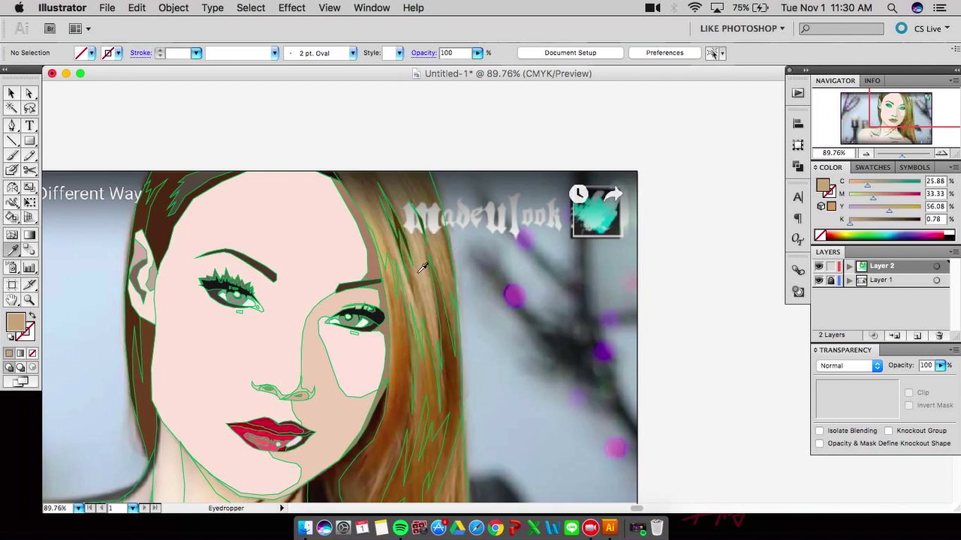
{"action": "scroll", "coordinate": [415, 225], "scroll_direction": "down", "scroll_amount": 5}
{"action": "left_click", "coordinate": [441, 324], "text": "alt"}
{"action": "scroll", "coordinate": [441, 325], "scroll_direction": "left", "scroll_amount": 3}
{"action": "left_click", "coordinate": [295, 289], "text": "alt"}
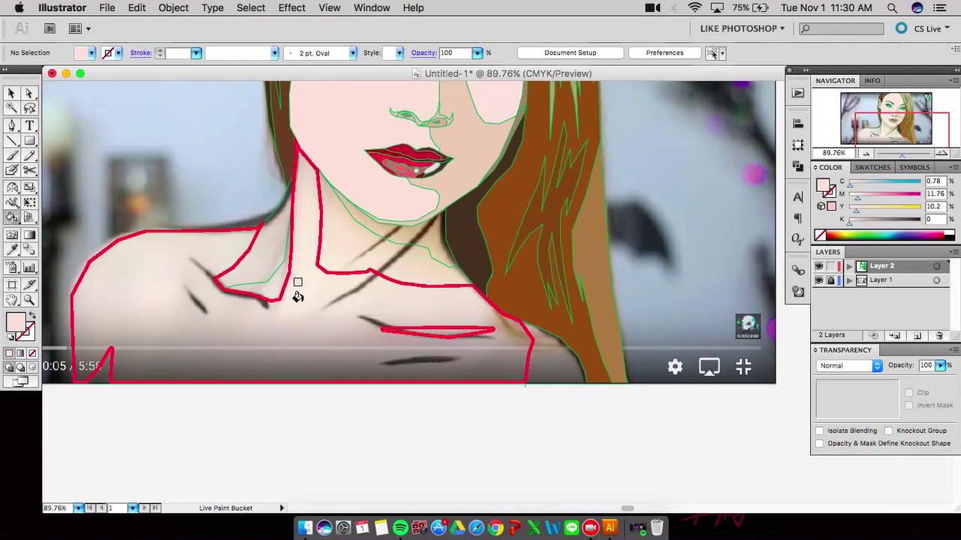
Fill neck and shoulder regions light pink, the area below the hair tan, and sample darker tan
{"action": "left_click", "coordinate": [296, 290]}
{"action": "left_click", "coordinate": [401, 221]}
{"action": "scroll", "coordinate": [401, 221], "scroll_direction": "left", "scroll_amount": 3}
{"action": "scroll", "coordinate": [330, 220], "scroll_direction": "right", "scroll_amount": 3}
{"action": "scroll", "coordinate": [330, 221], "scroll_direction": "down", "scroll_amount": 1}
{"action": "left_click", "coordinate": [540, 293]}
{"action": "left_click", "coordinate": [414, 200], "text": "alt"}
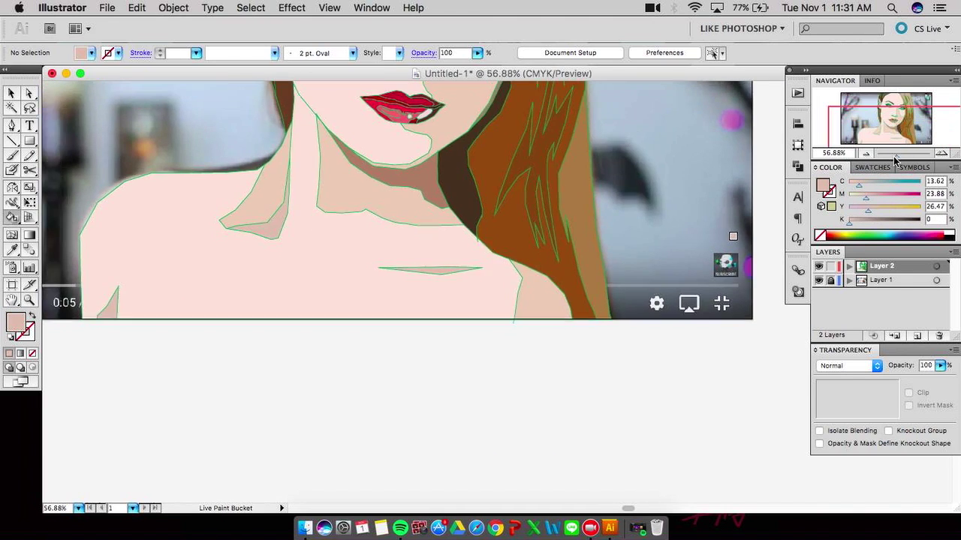